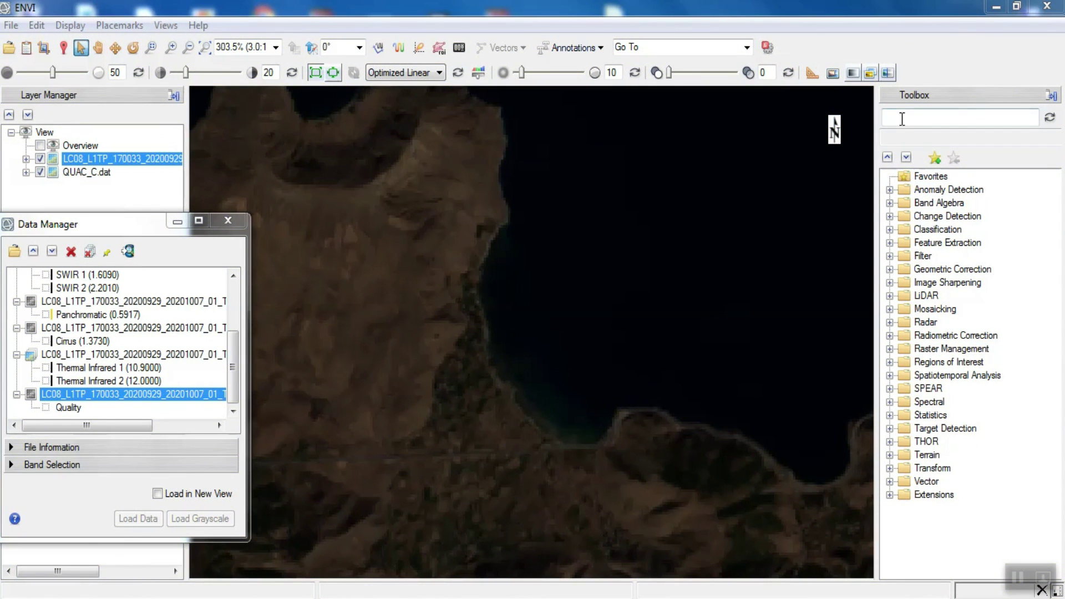
Start Radiometric Calibration on the LC08 MultiSpectral file, spatially subset to the current view extent
{"action": "left_click", "coordinate": [904, 118]}
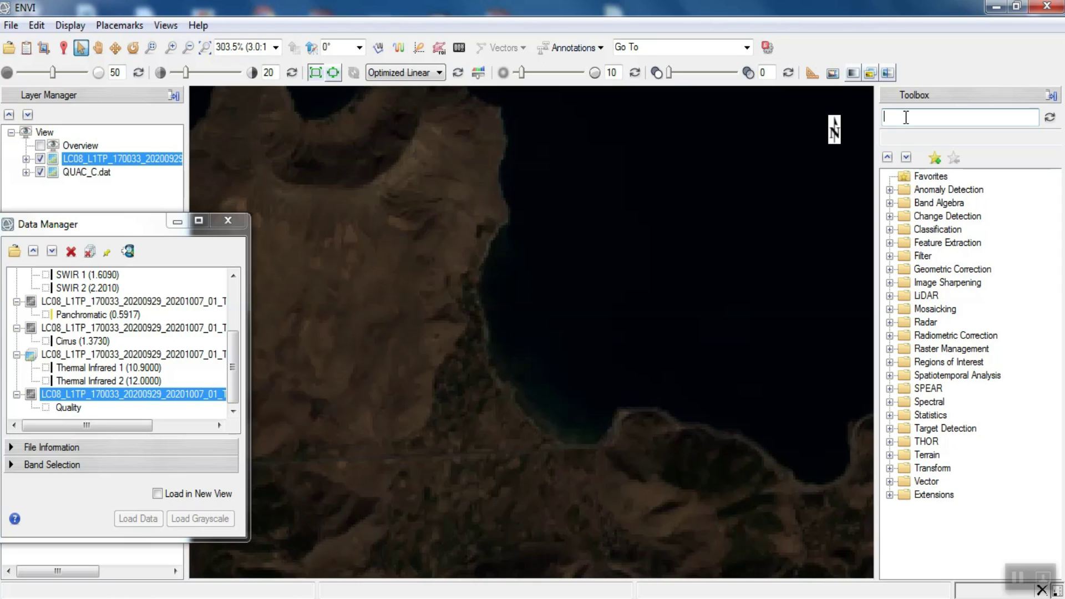
{"action": "type", "text": "radiometric"}
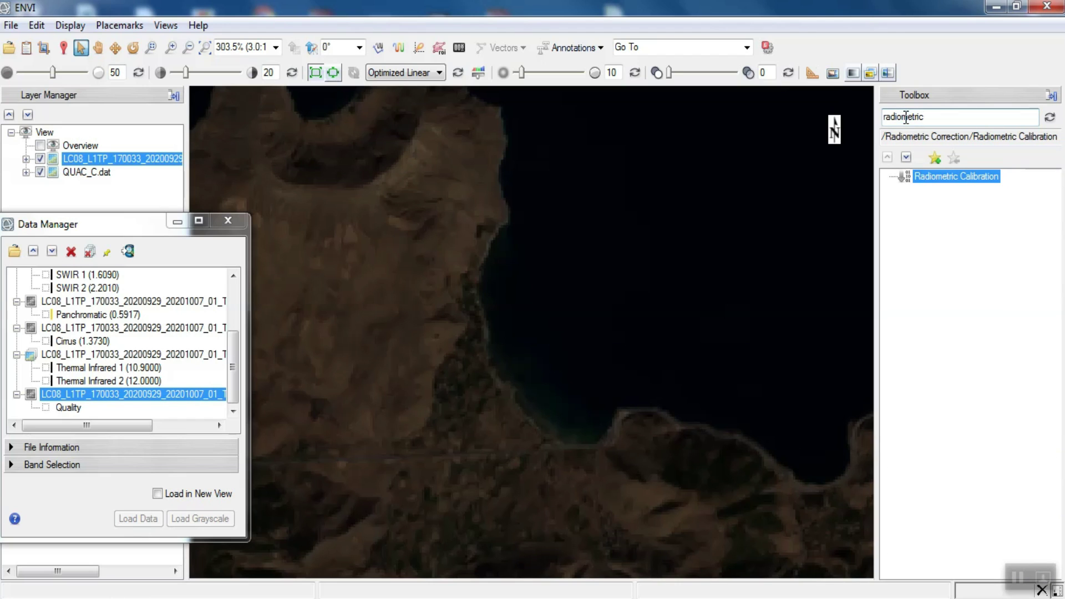
{"action": "double_click", "coordinate": [923, 178]}
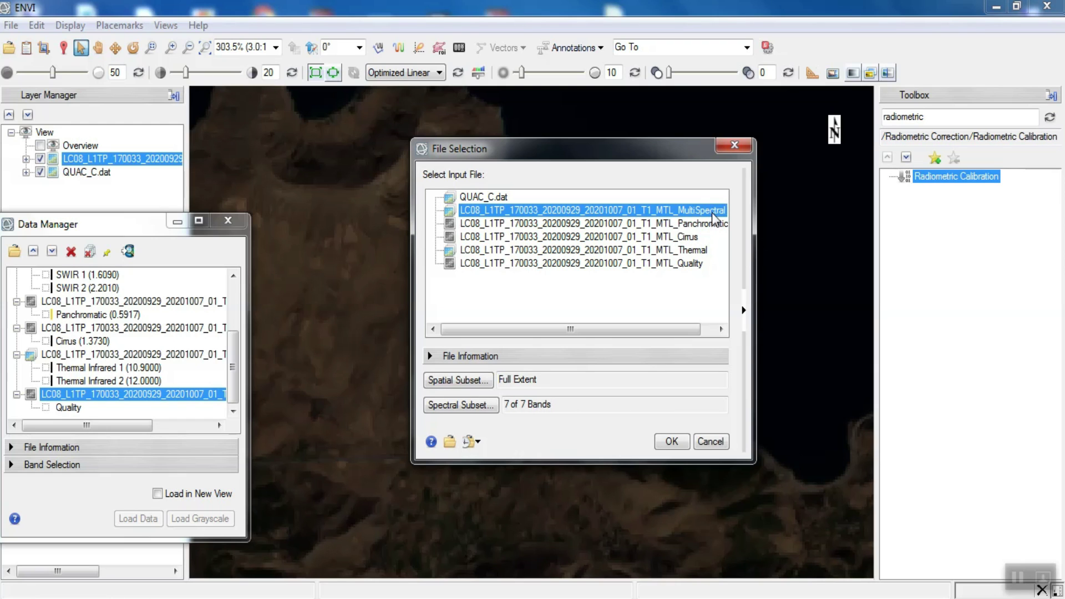
{"action": "left_click", "coordinate": [743, 309]}
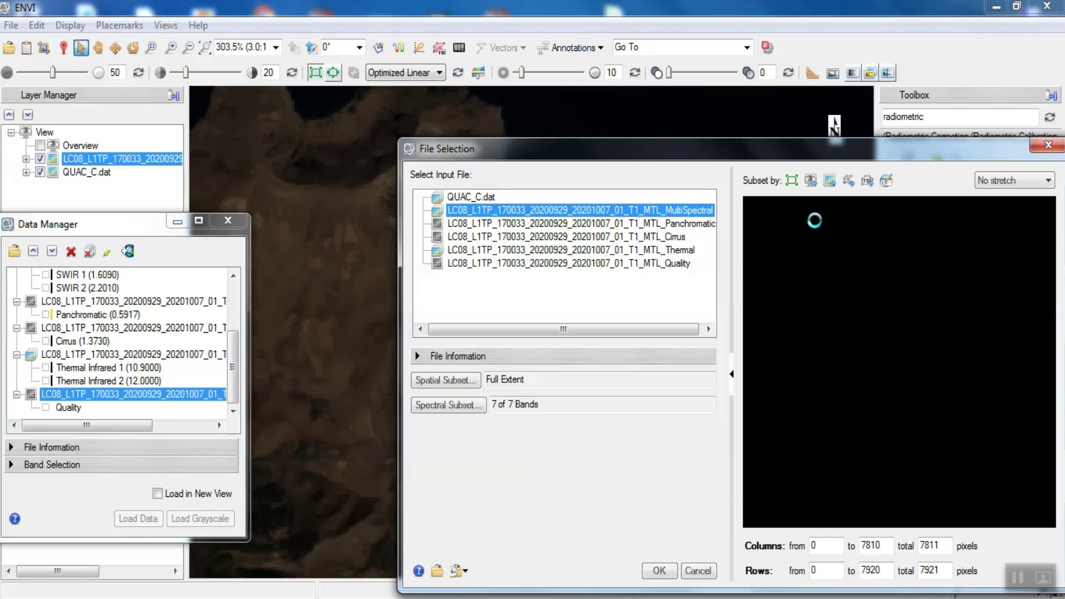
{"action": "left_click", "coordinate": [810, 180]}
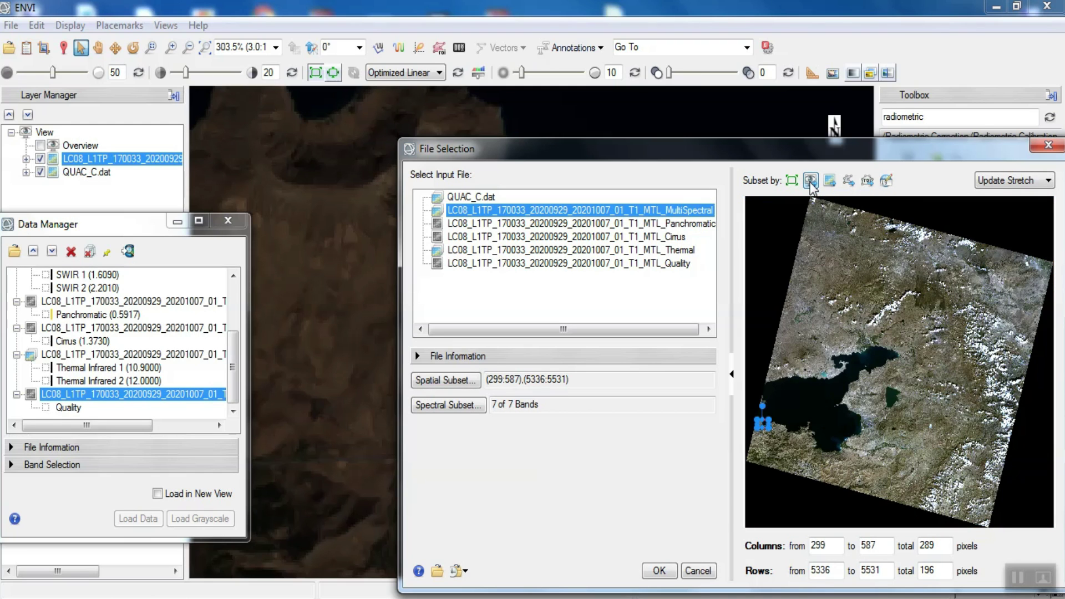
{"action": "left_click", "coordinate": [657, 567]}
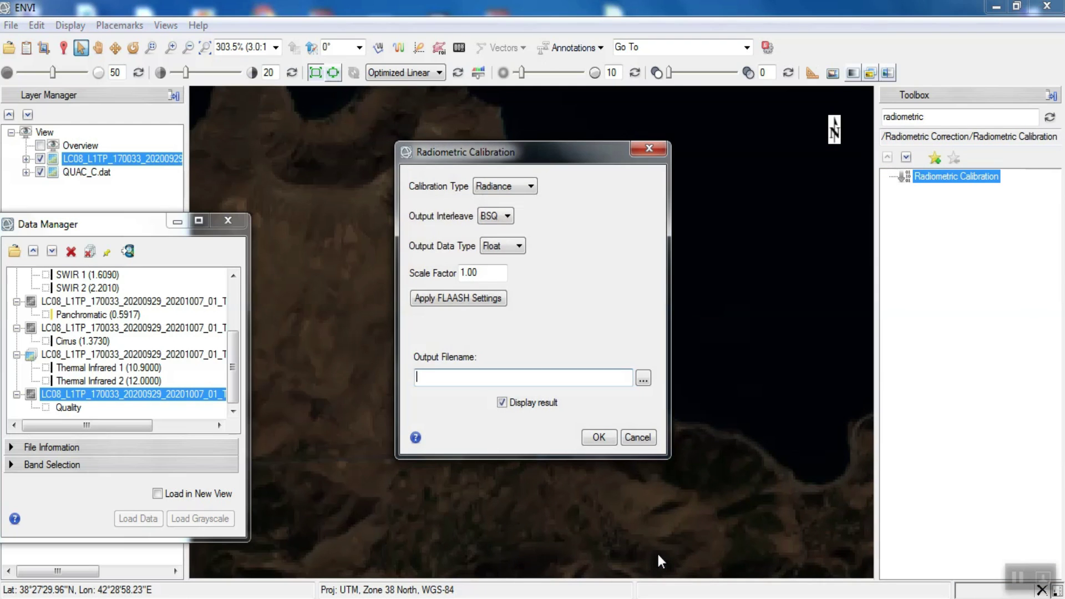
Run the radiance calibration with the output saved as Radiometric in a new folder inside the out directory
{"action": "left_click", "coordinate": [642, 378]}
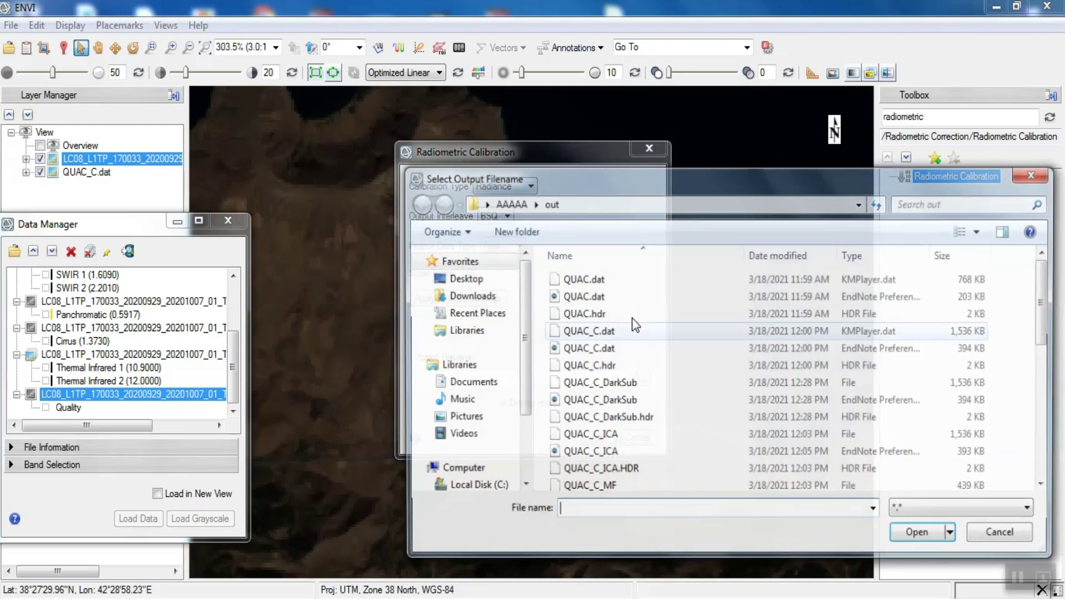
{"action": "left_click", "coordinate": [514, 231]}
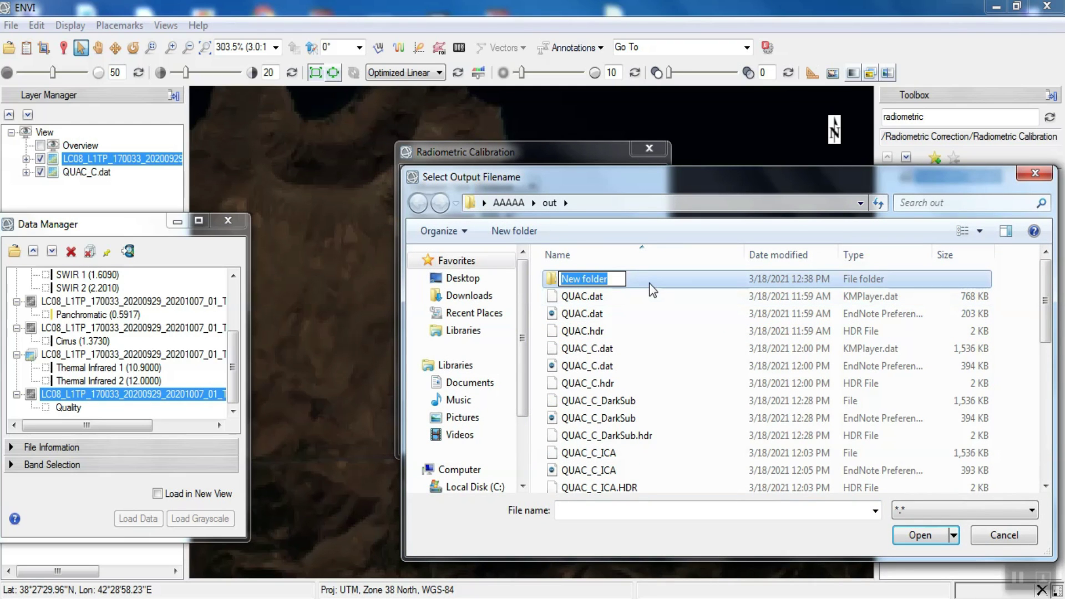
{"action": "left_click", "coordinate": [645, 281]}
{"action": "double_click", "coordinate": [644, 281]}
{"action": "left_click", "coordinate": [608, 500]}
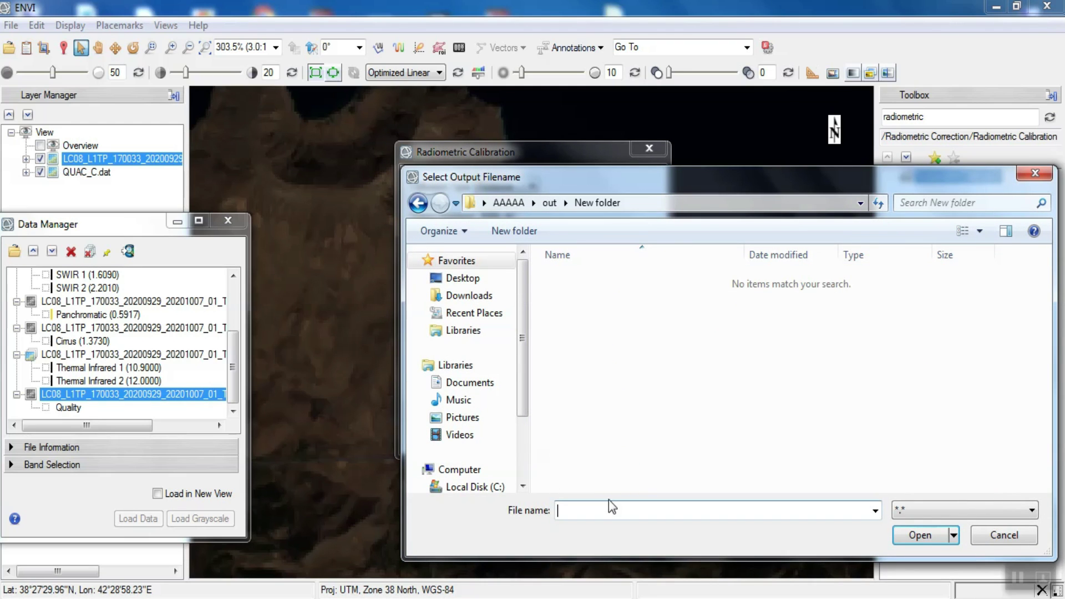
{"action": "type", "text": "Radiometric"}
{"action": "key", "text": "Return"}
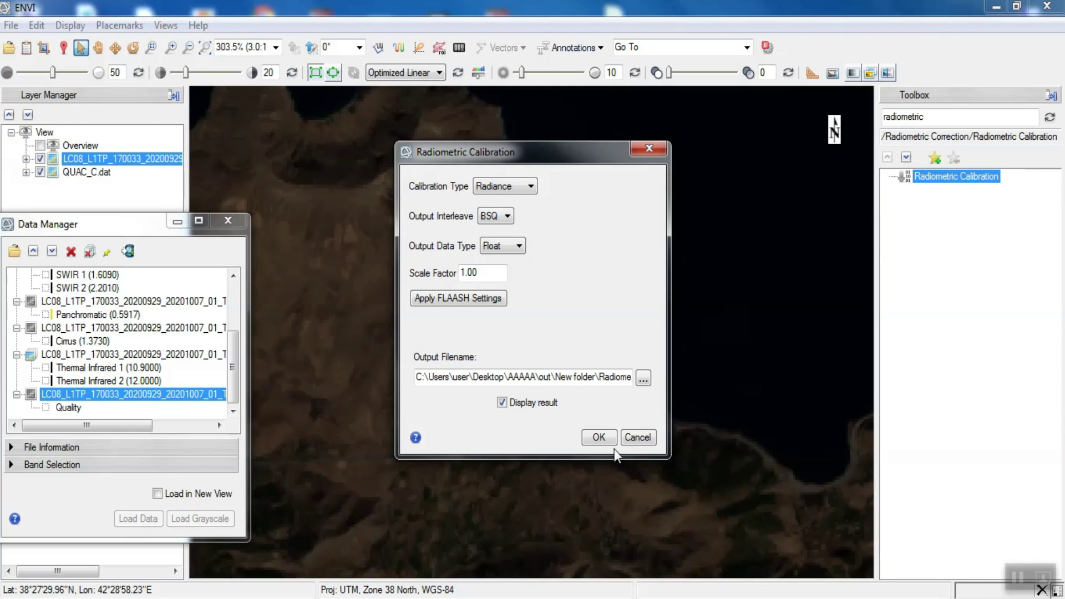
{"action": "left_click", "coordinate": [604, 440]}
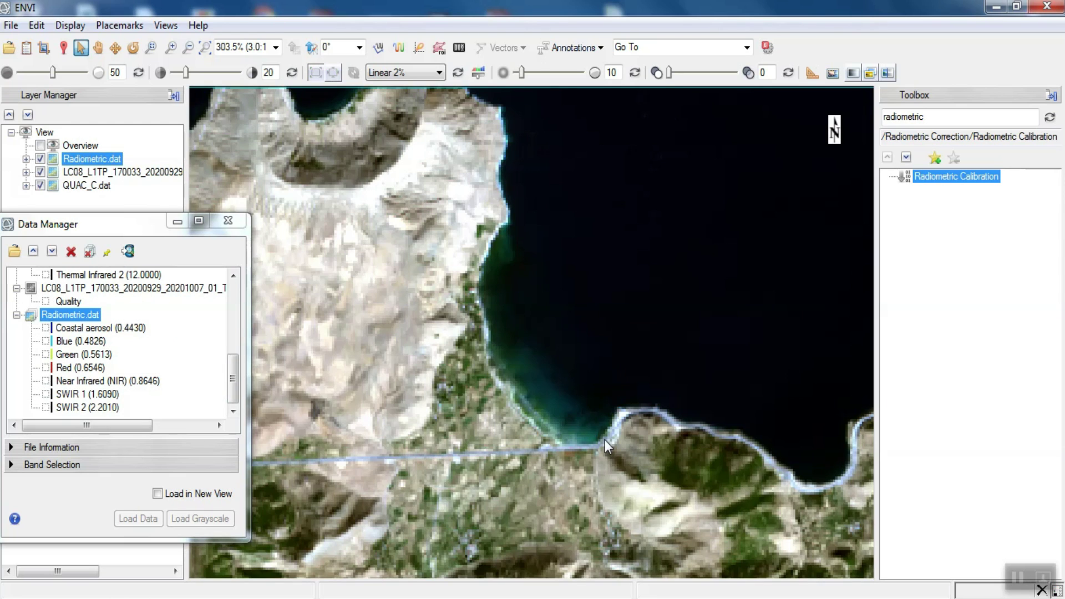
Collapse the file entries in the Data Manager and close QUAC_C.dat and all LC08 files, keeping Radiometric.dat
{"action": "left_click", "coordinate": [17, 315]}
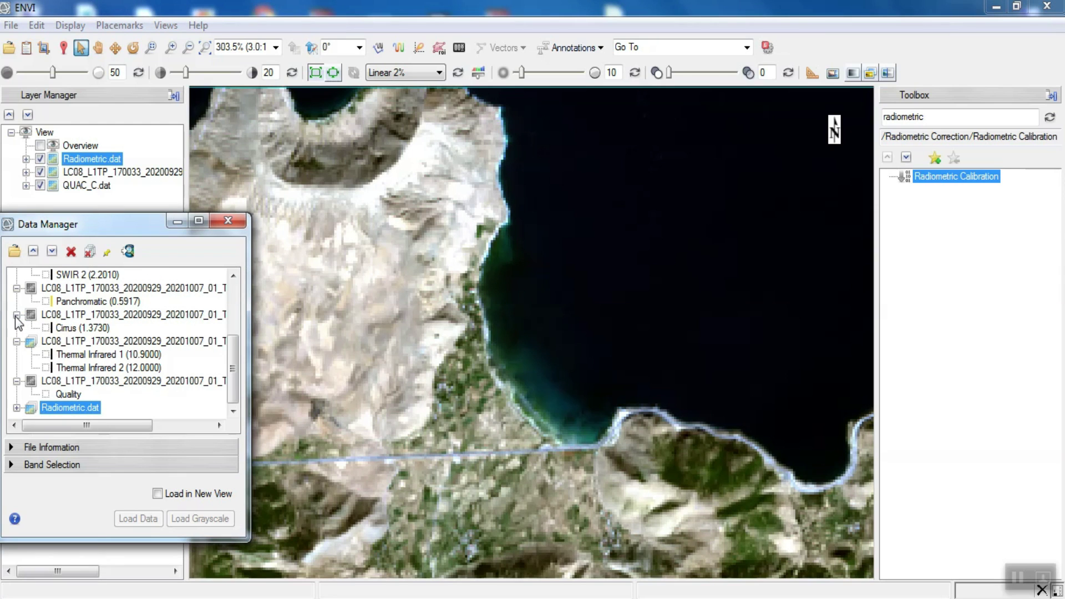
{"action": "left_click", "coordinate": [17, 342]}
{"action": "left_click", "coordinate": [17, 381]}
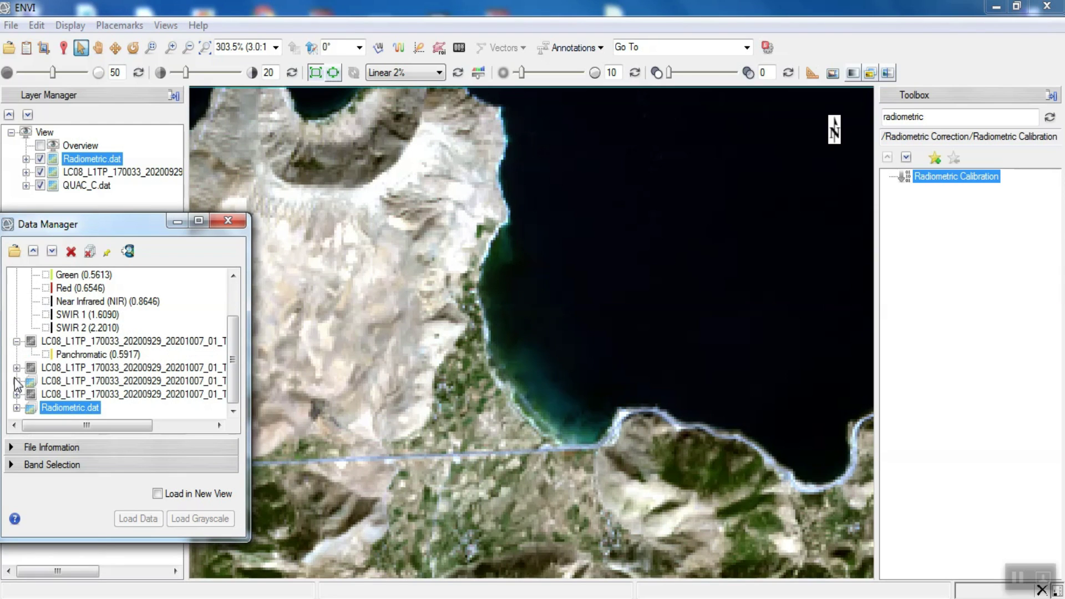
{"action": "left_click", "coordinate": [16, 342]}
{"action": "scroll", "coordinate": [27, 330], "scroll_direction": "up", "scroll_amount": 1}
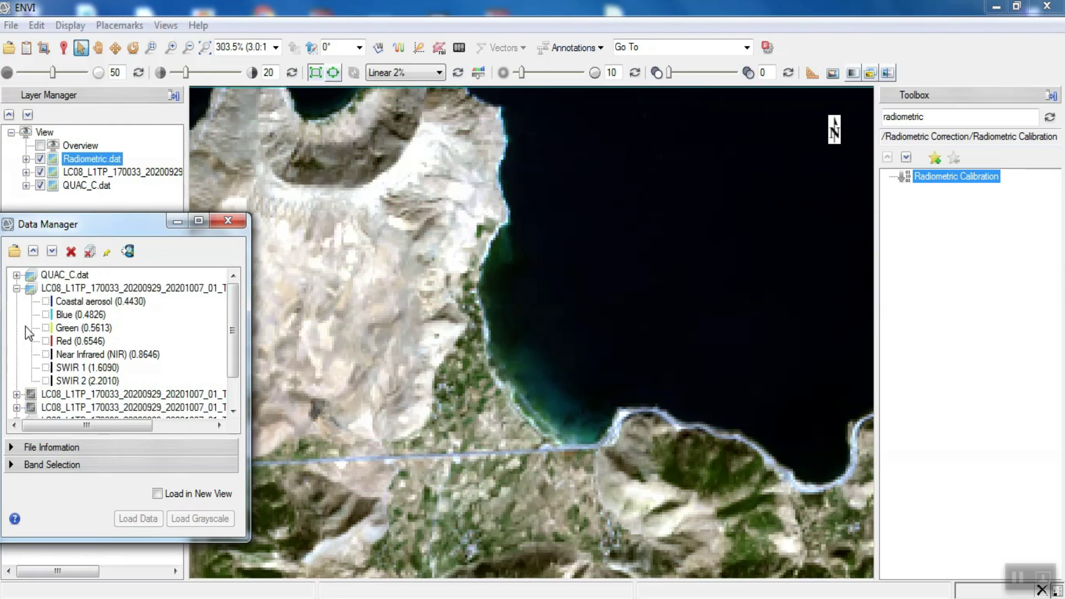
{"action": "left_click", "coordinate": [17, 289]}
{"action": "left_click", "coordinate": [54, 277]}
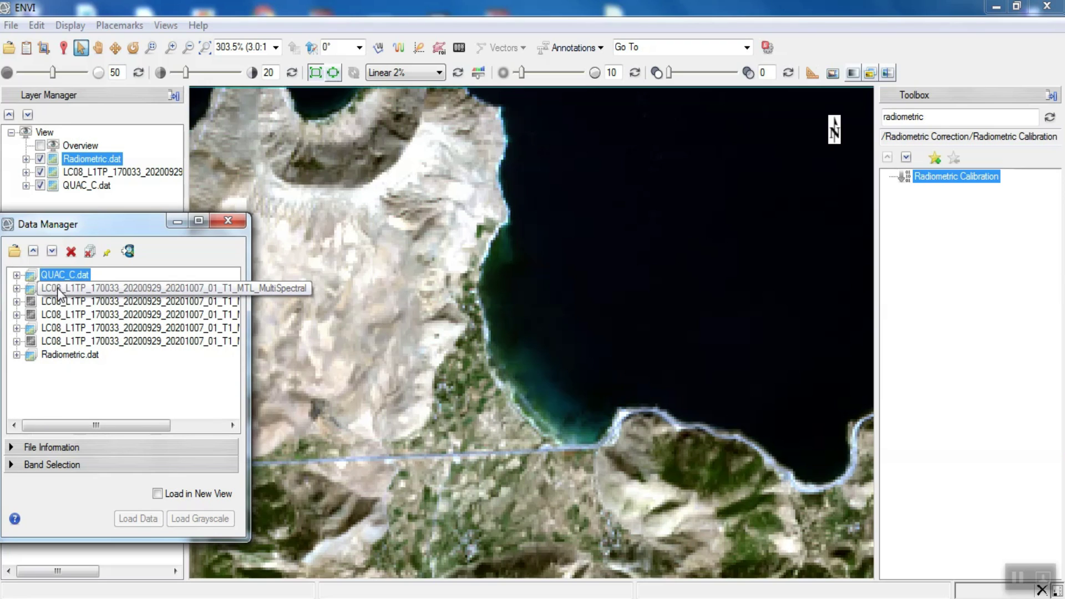
{"action": "left_click", "coordinate": [55, 302], "text": "shift"}
{"action": "left_click", "coordinate": [53, 314], "text": "shift"}
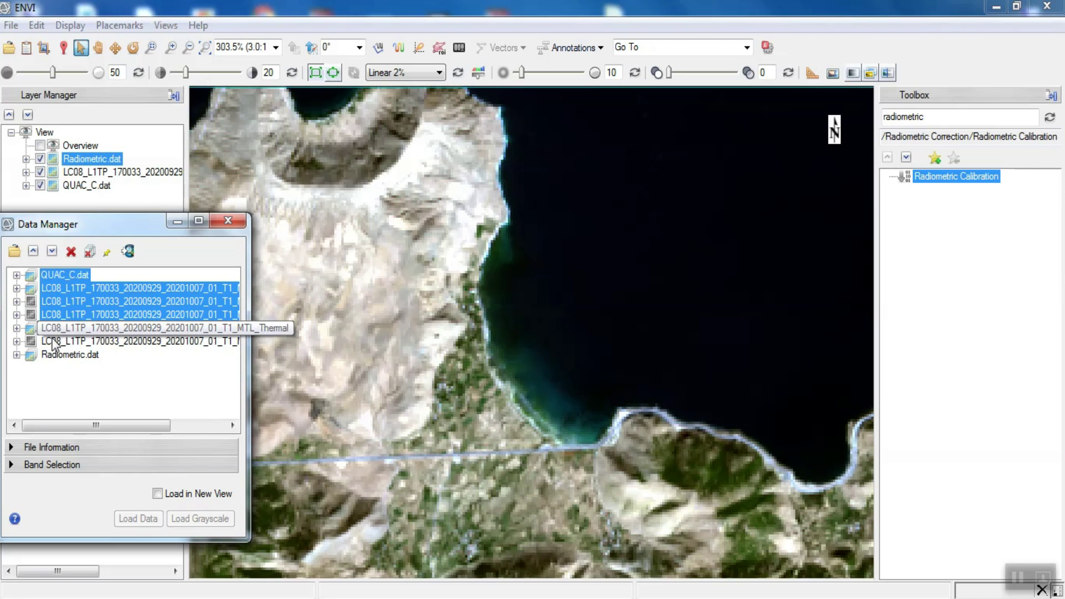
{"action": "left_click", "coordinate": [54, 341], "text": "shift"}
{"action": "left_click", "coordinate": [72, 248]}
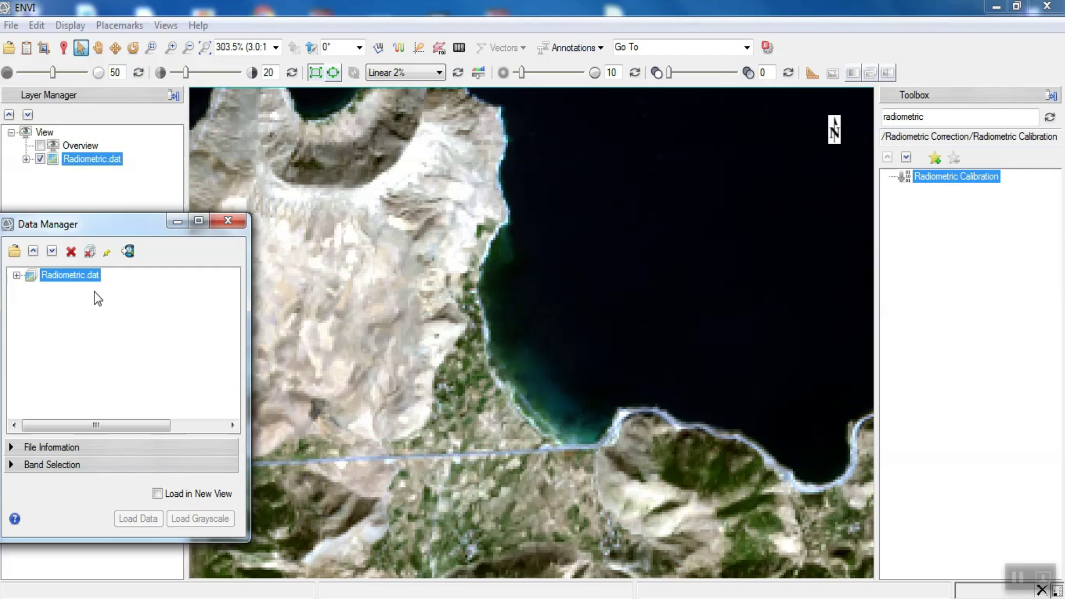
Run QUick Atmospheric Correction (QUAC) on Radiometric.dat with the Landsat TM/ETM/OLI sensor type and output QUAC.dat
{"action": "double_click", "coordinate": [934, 122]}
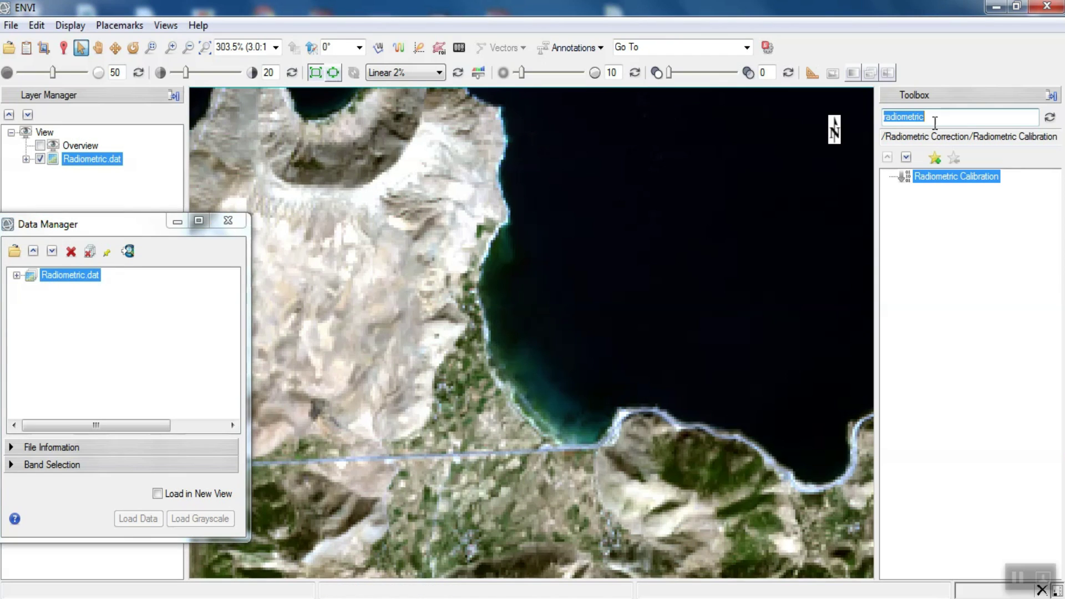
{"action": "type", "text": "qui"}
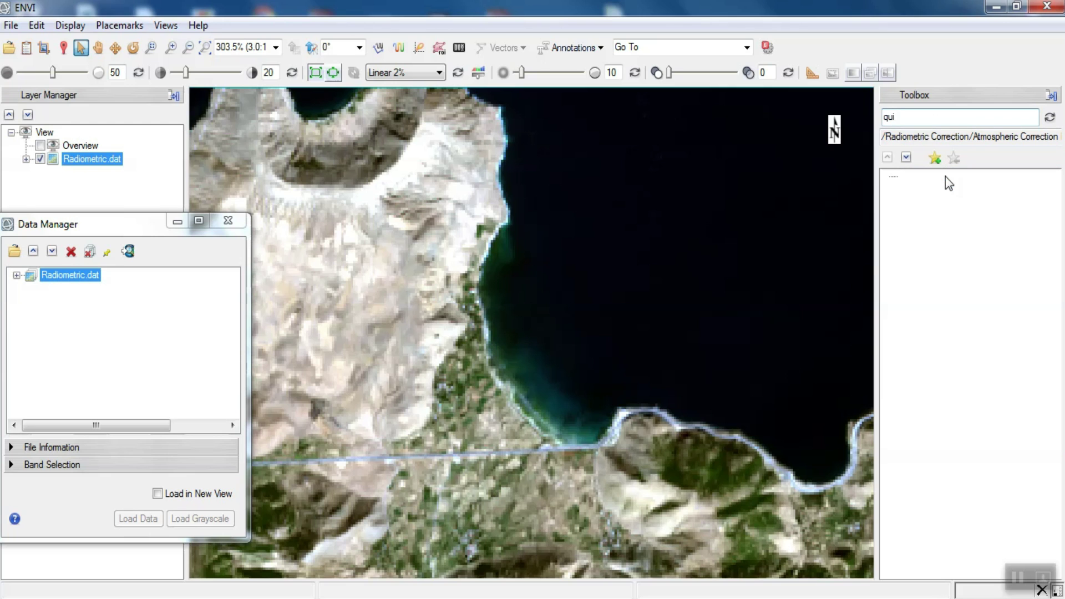
{"action": "double_click", "coordinate": [945, 176]}
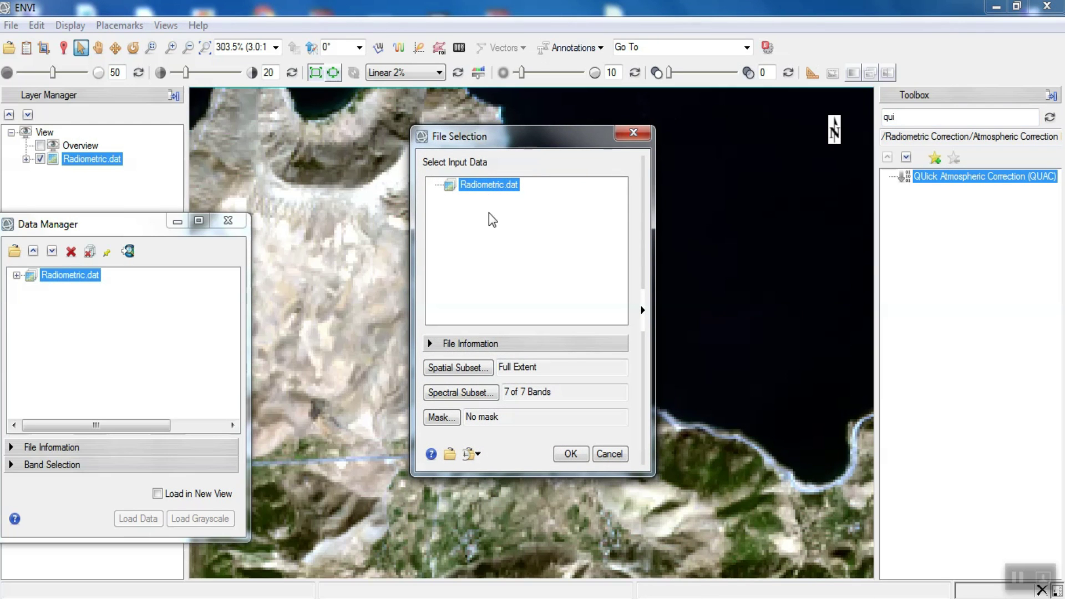
{"action": "left_click", "coordinate": [570, 454]}
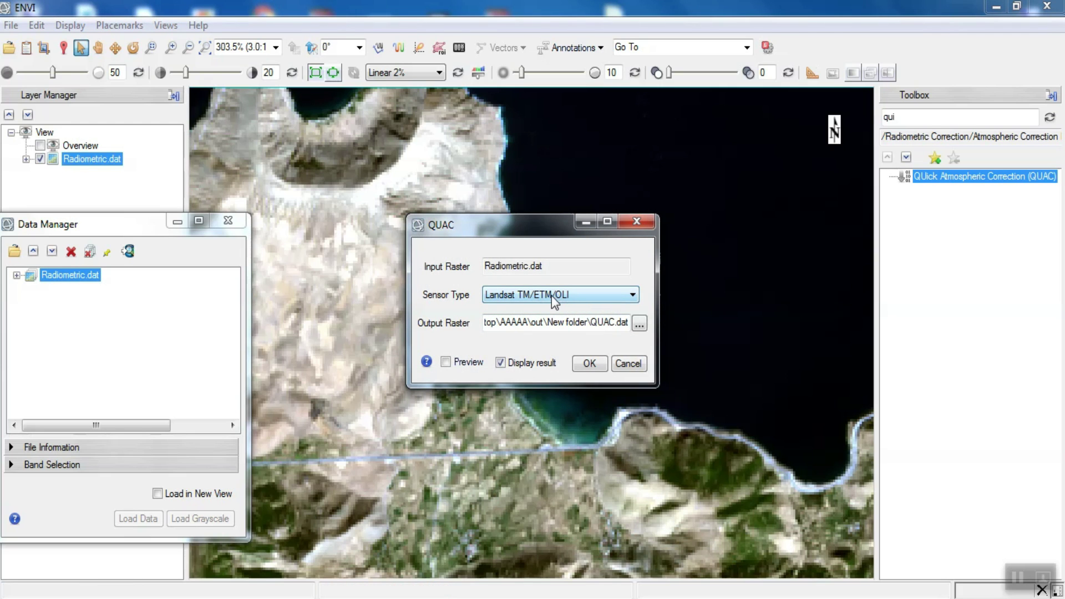
{"action": "left_click", "coordinate": [579, 368]}
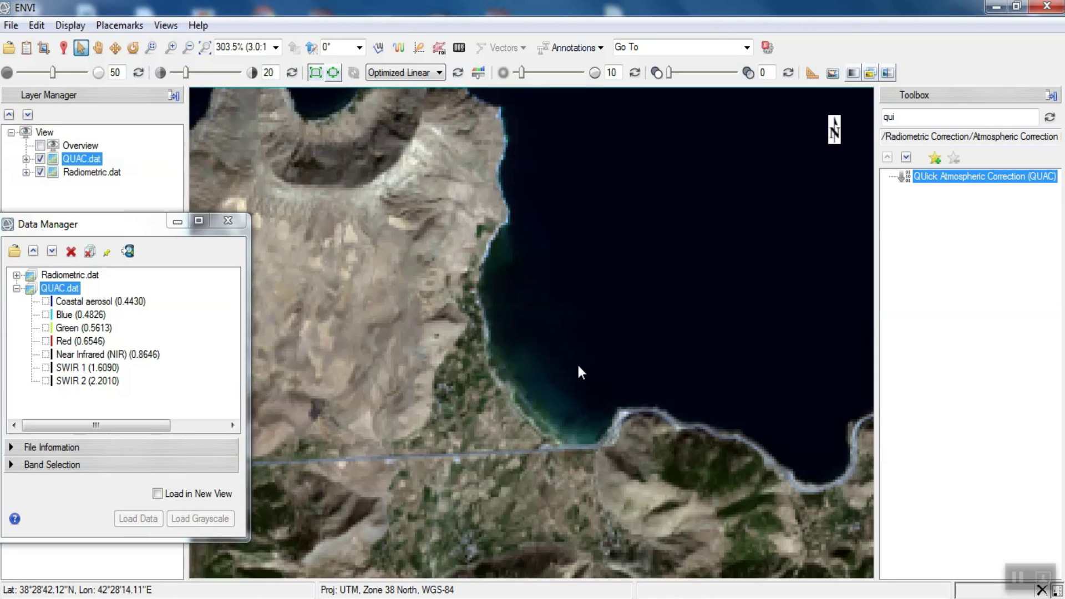
Compute quick statistics for QUAC.dat and check the minimum and maximum values of Band 4
{"action": "right_click", "coordinate": [72, 288]}
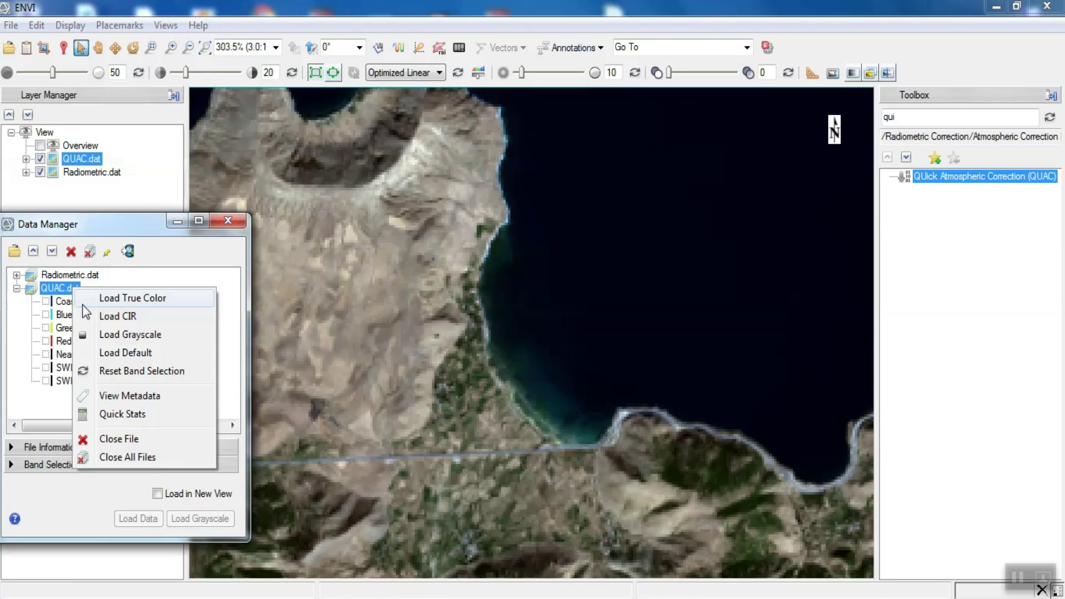
{"action": "left_click", "coordinate": [128, 420]}
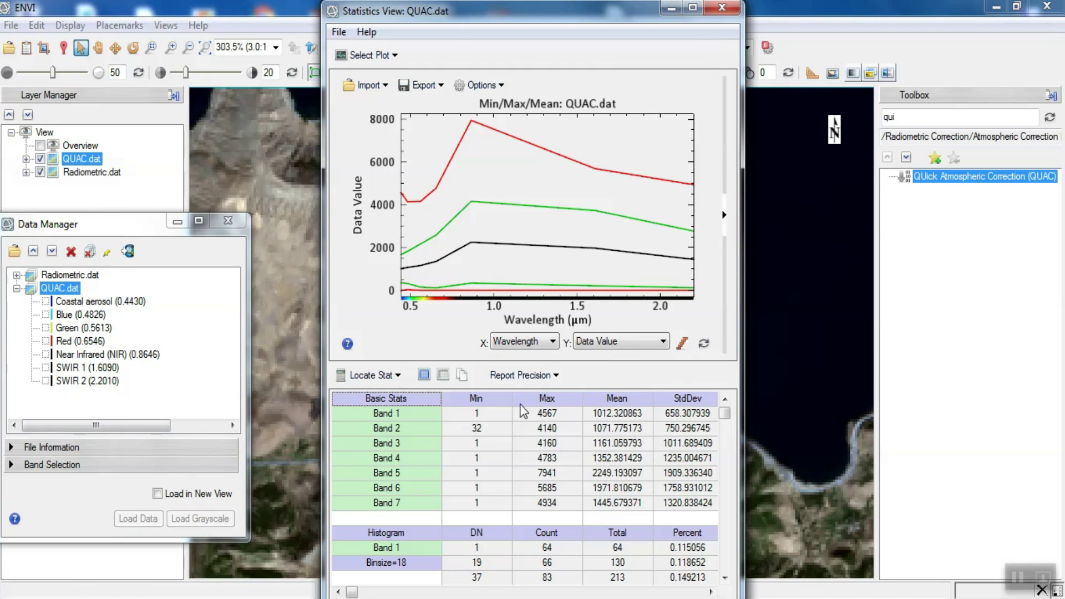
{"action": "left_click", "coordinate": [481, 458]}
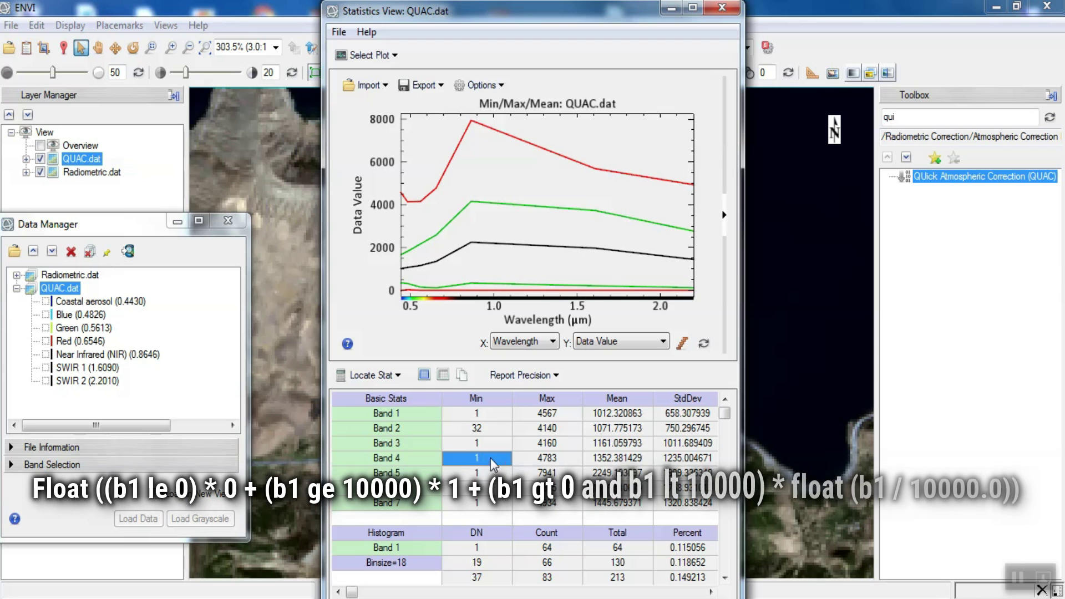
{"action": "left_click", "coordinate": [519, 457]}
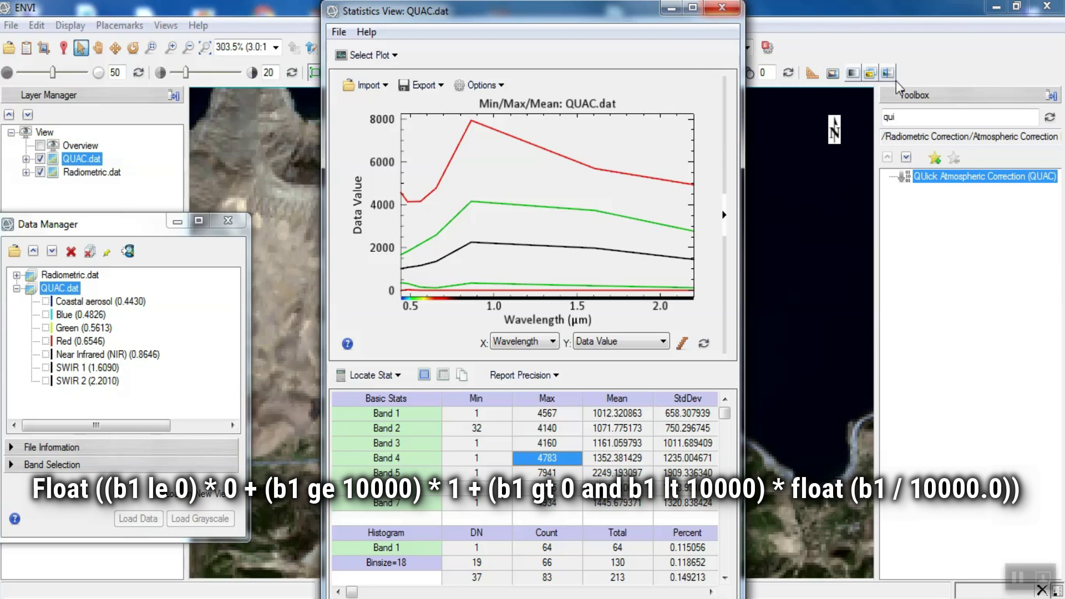
Open Band Math and reuse the previous expression Float ((b1 le 0)*0+(b1 ge 10000)*1+(b1 gt 0 and b1 lt 10000)*float (b1/10000.0))
{"action": "left_click", "coordinate": [910, 119]}
{"action": "double_click", "coordinate": [912, 119]}
{"action": "type", "text": "band"}
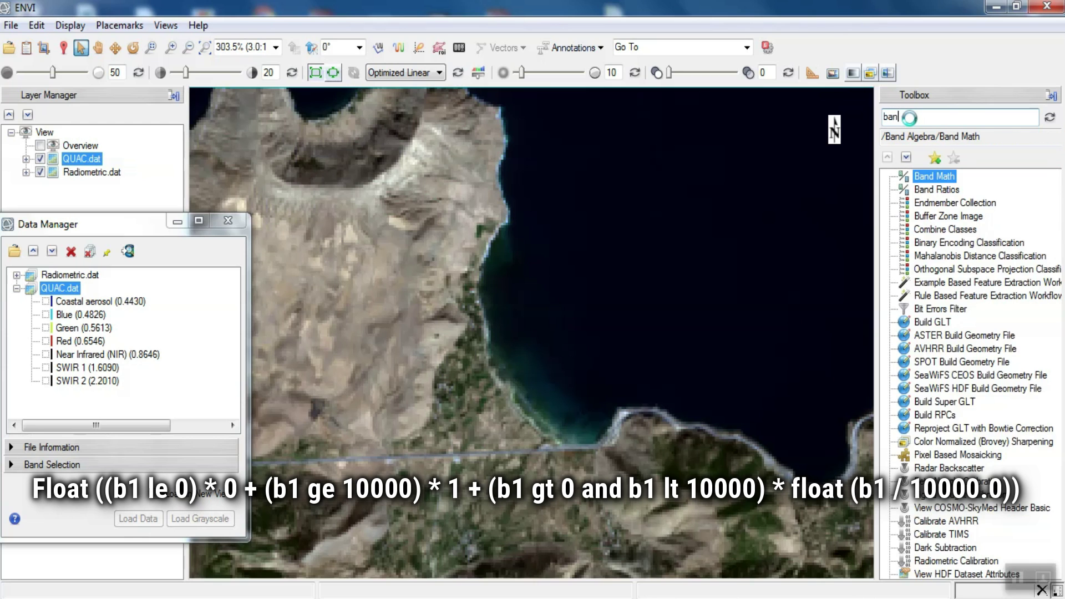
{"action": "double_click", "coordinate": [933, 178]}
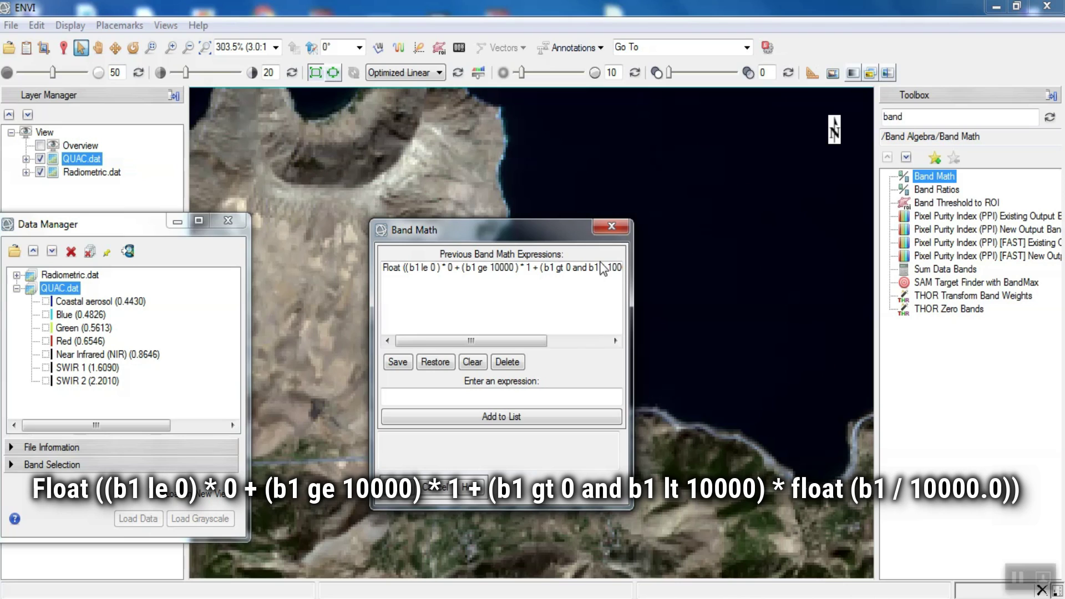
{"action": "left_click", "coordinate": [577, 268]}
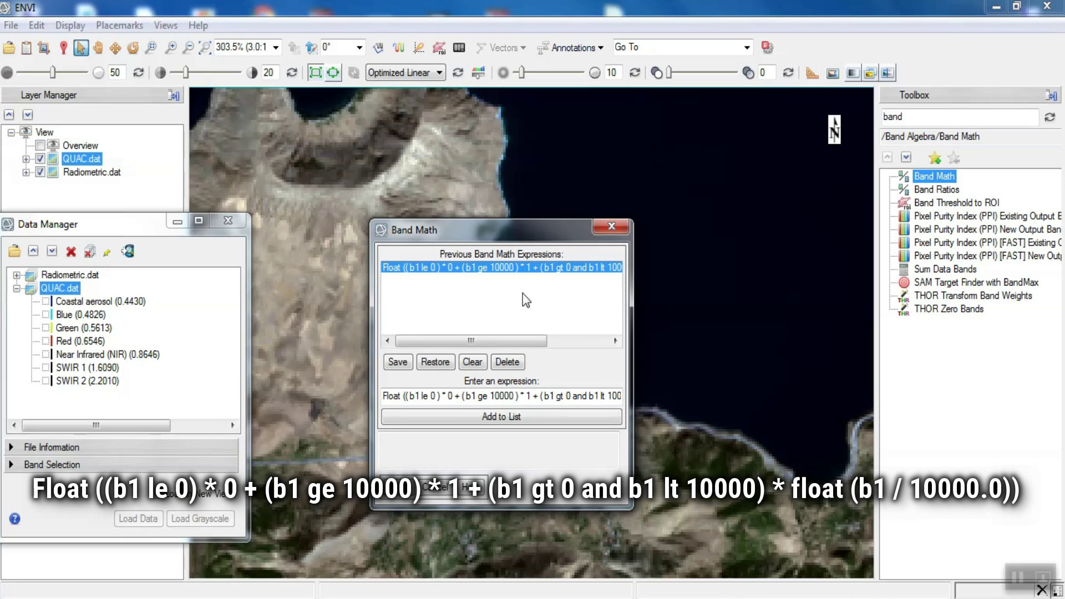
Read through the loaded band math expression from its beginning to its end
{"action": "left_click", "coordinate": [447, 395]}
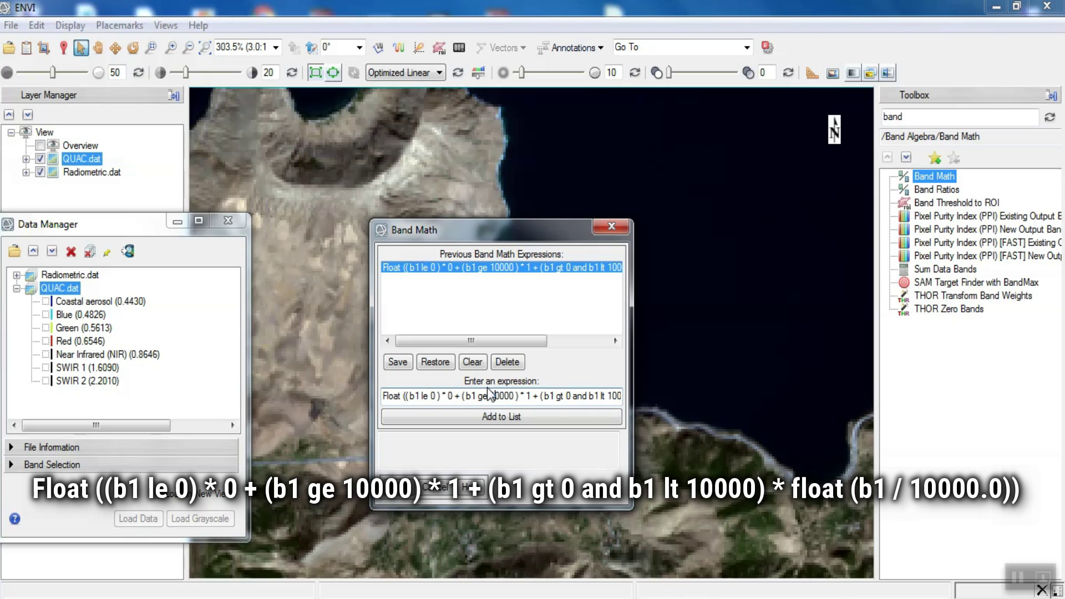
{"action": "key", "text": "Right"}
{"action": "key", "text": "Right"}
{"action": "key", "text": "Right"}
{"action": "key", "text": "Right"}
{"action": "key", "text": "Right"}
{"action": "key", "text": "Right"}
{"action": "key", "text": "Right"}
{"action": "key", "text": "Right"}
{"action": "key", "text": "Right"}
{"action": "key", "text": "Right"}
{"action": "key", "text": "Right"}
{"action": "key", "text": "Right"}
{"action": "key", "text": "Right"}
{"action": "key", "text": "Right"}
{"action": "key", "text": "Right"}
{"action": "key", "text": "Right"}
{"action": "key", "text": "Right"}
{"action": "key", "text": "Right"}
{"action": "key", "text": "Right"}
{"action": "key", "text": "Right"}
{"action": "key", "text": "Right"}
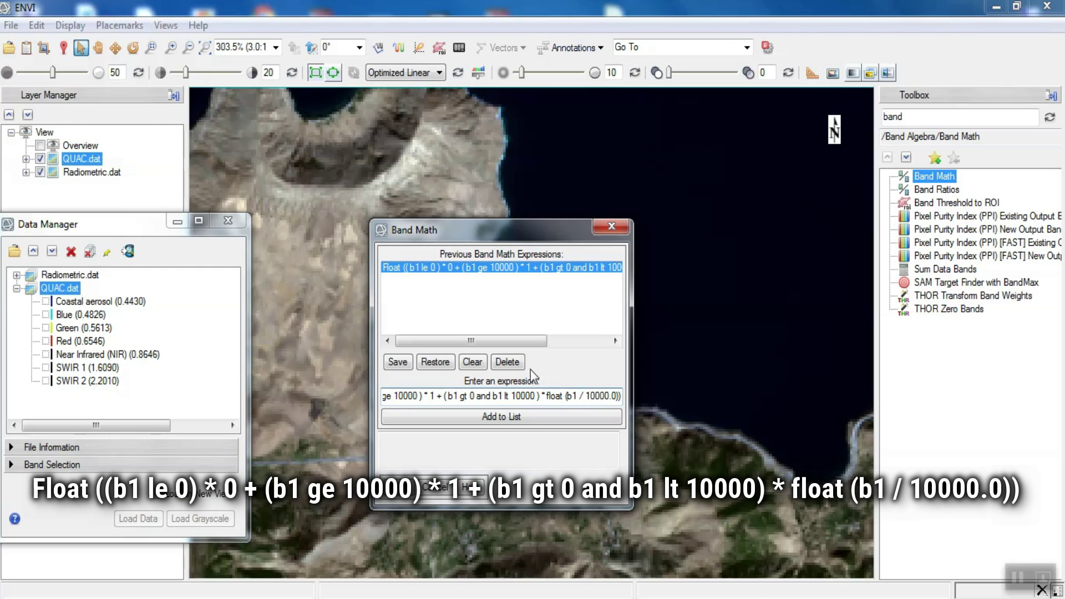
Map variable B1 to the seven-band QUAC.dat file and run Band Math with the output file named SurfaceReflectance
{"action": "left_click", "coordinate": [399, 488]}
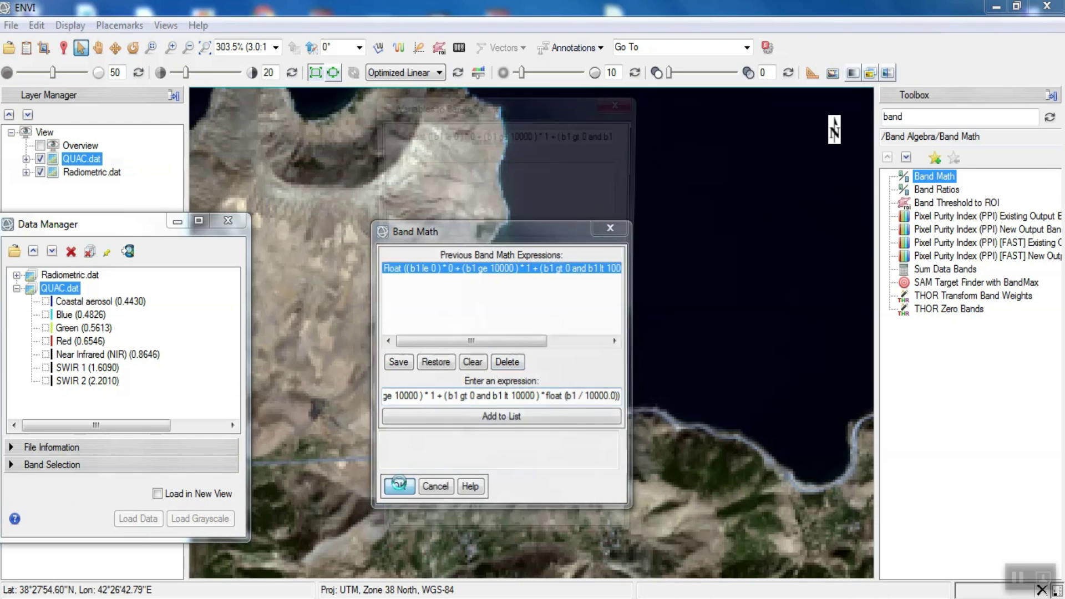
{"action": "left_click", "coordinate": [436, 390]}
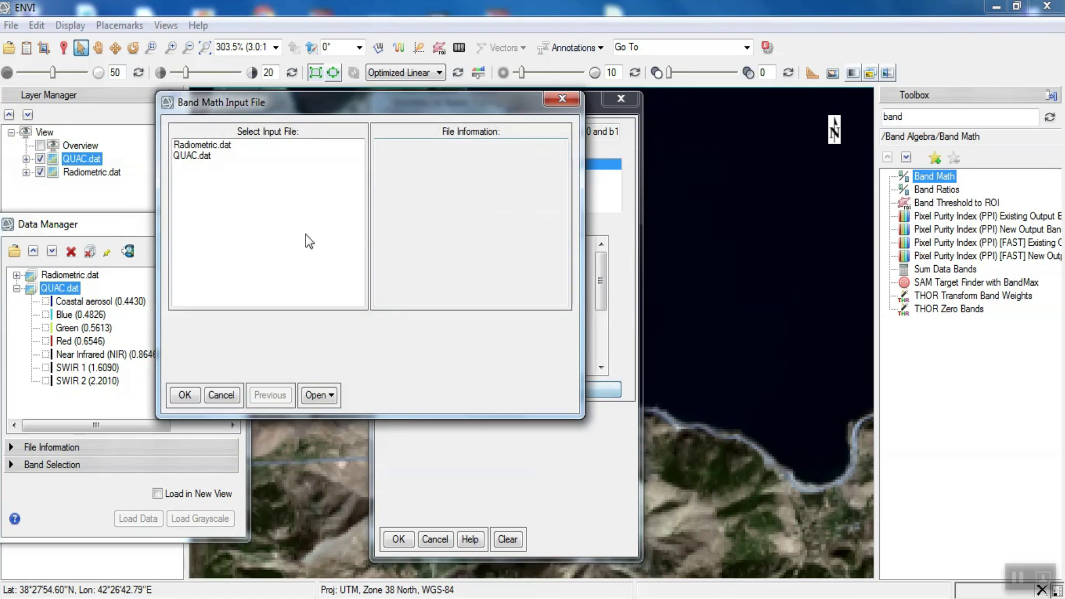
{"action": "left_click", "coordinate": [193, 156]}
{"action": "left_click", "coordinate": [185, 395]}
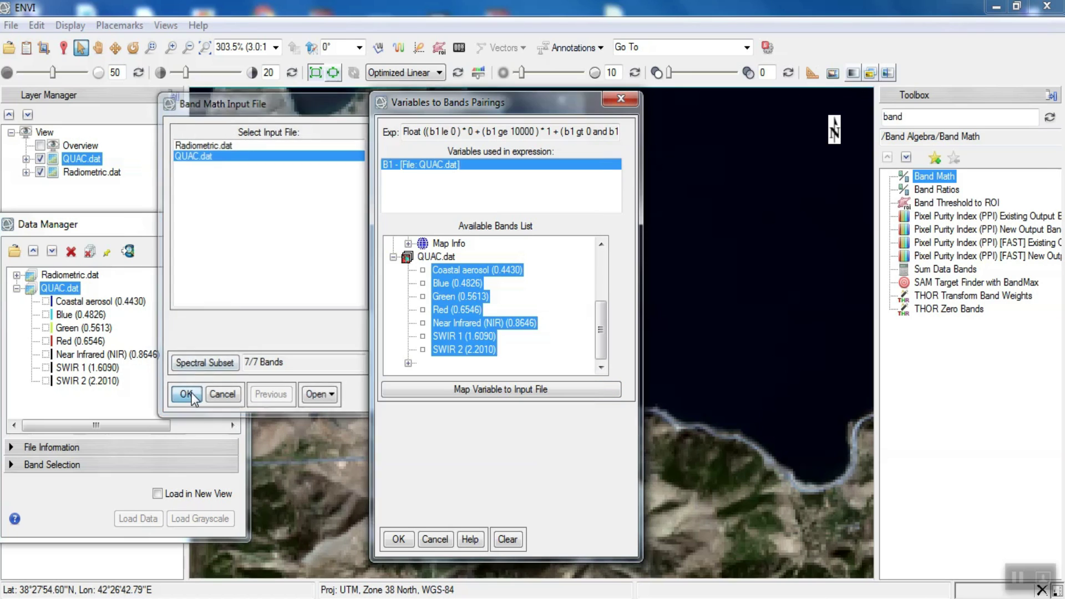
{"action": "left_click", "coordinate": [498, 480]}
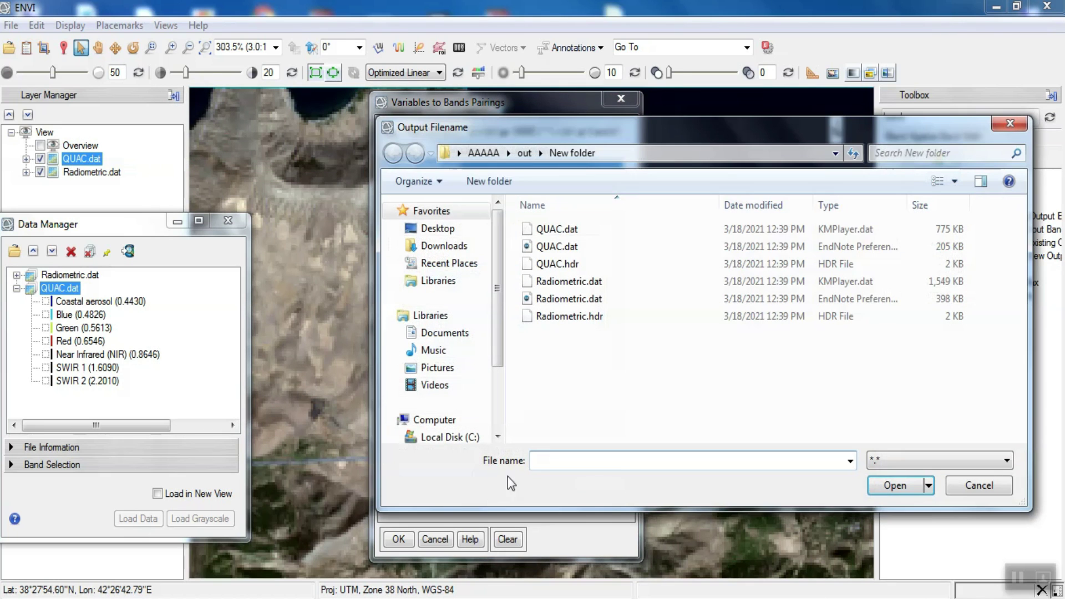
{"action": "type", "text": "SurfaceReflectance"}
{"action": "key", "text": "Return"}
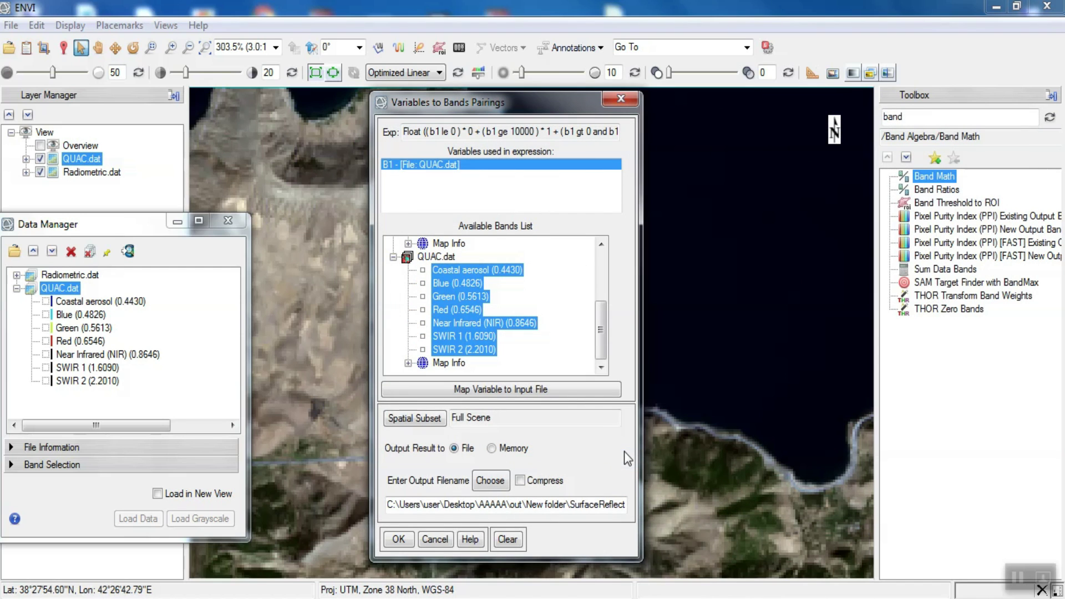
{"action": "left_click", "coordinate": [404, 538]}
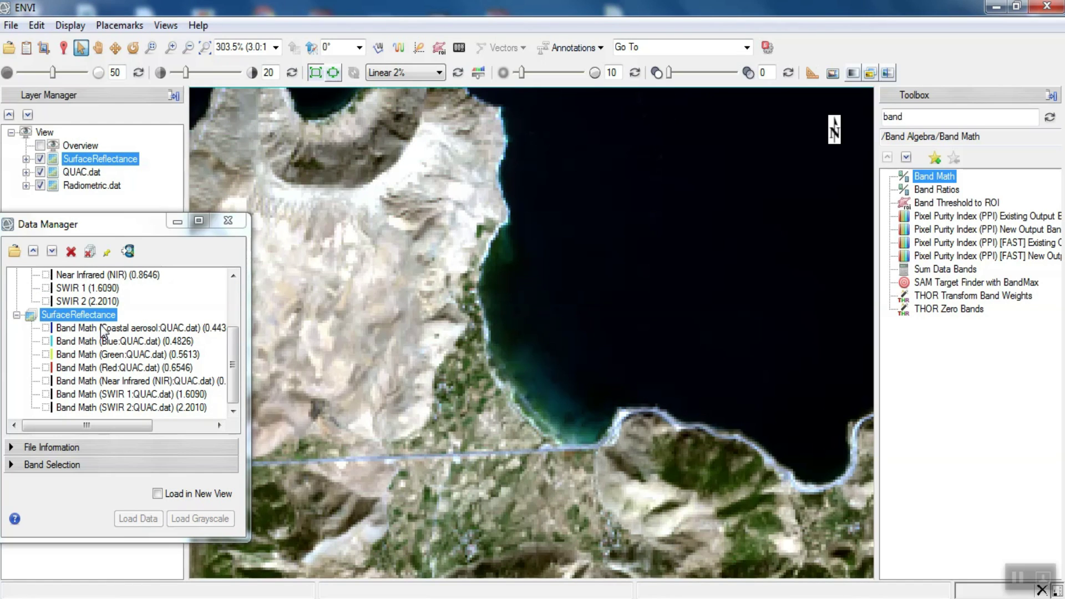
Remove QUAC.dat and Radiometric.dat from the project, keeping only SurfaceReflectance
{"action": "scroll", "coordinate": [167, 341], "scroll_direction": "up", "scroll_amount": 2}
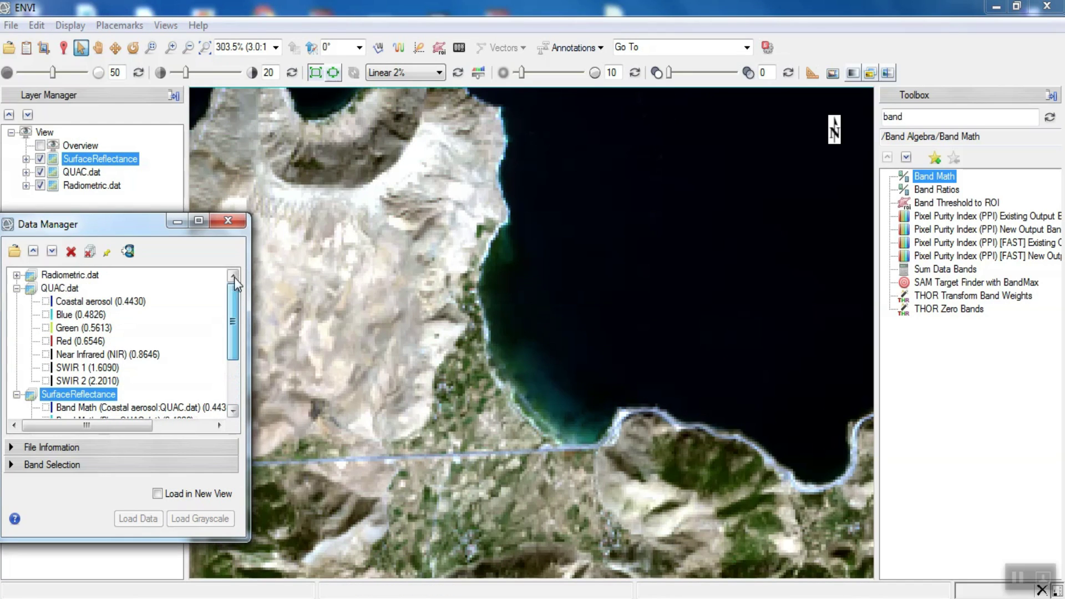
{"action": "left_click", "coordinate": [62, 288]}
{"action": "left_click", "coordinate": [63, 275], "text": "ctrl"}
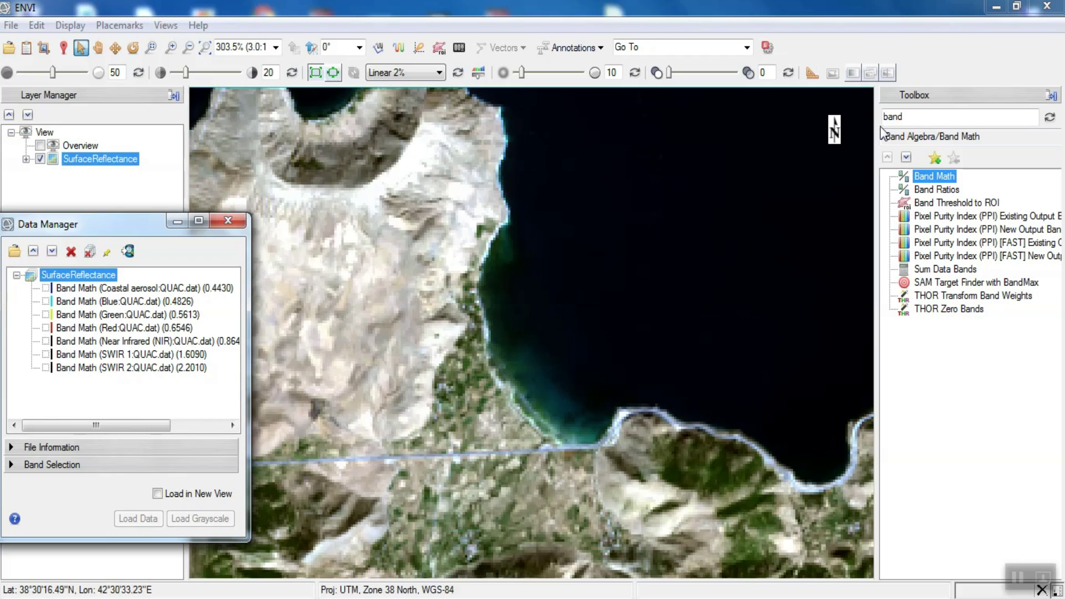
Search the toolbox for "spear LOC" and start the SPEAR LOC - Water tool
{"action": "double_click", "coordinate": [910, 118]}
{"action": "type", "text": "s"}
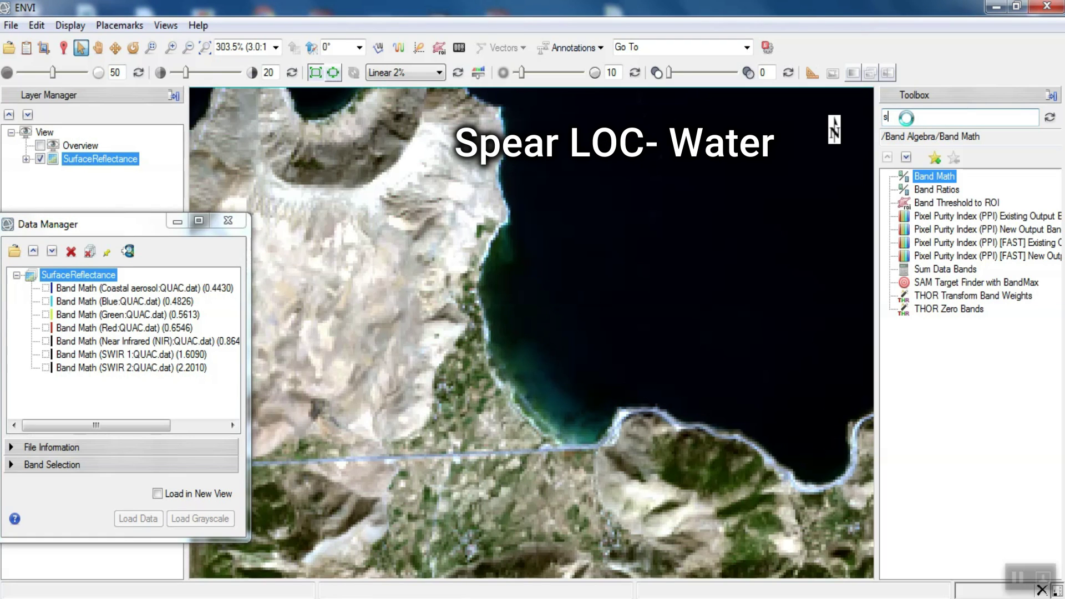
{"action": "type", "text": "pear LOC"}
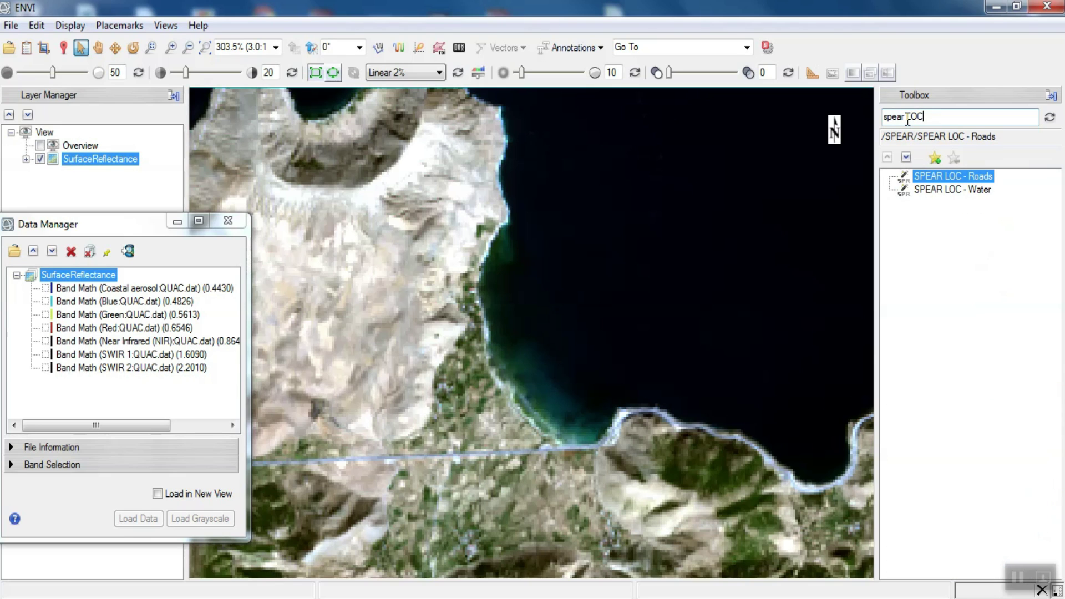
{"action": "left_click", "coordinate": [984, 192]}
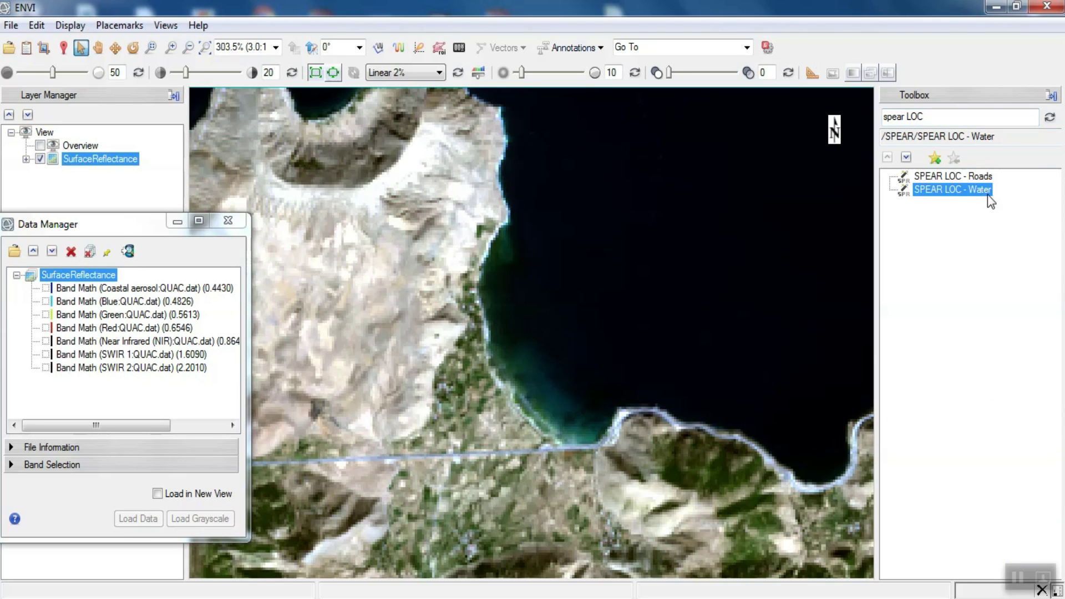
{"action": "double_click", "coordinate": [973, 194]}
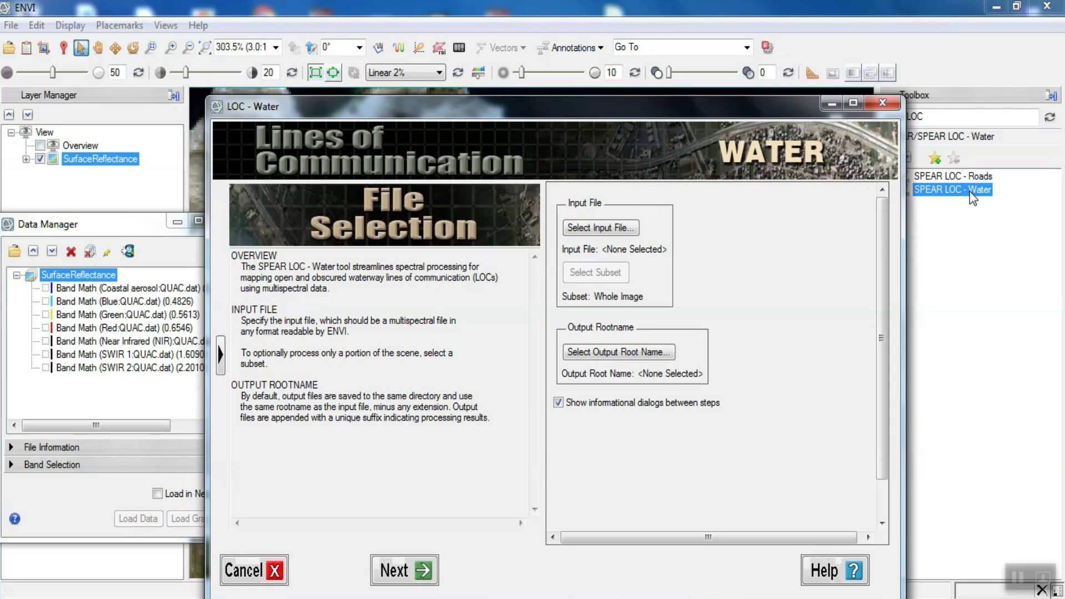
Set SurfaceReflectance as the input file of the LOC - Water wizard and continue to method selection
{"action": "left_click_drag", "start_coordinate": [688, 111], "coordinate": [680, 42]}
{"action": "left_click", "coordinate": [614, 163]}
{"action": "left_click", "coordinate": [263, 154]}
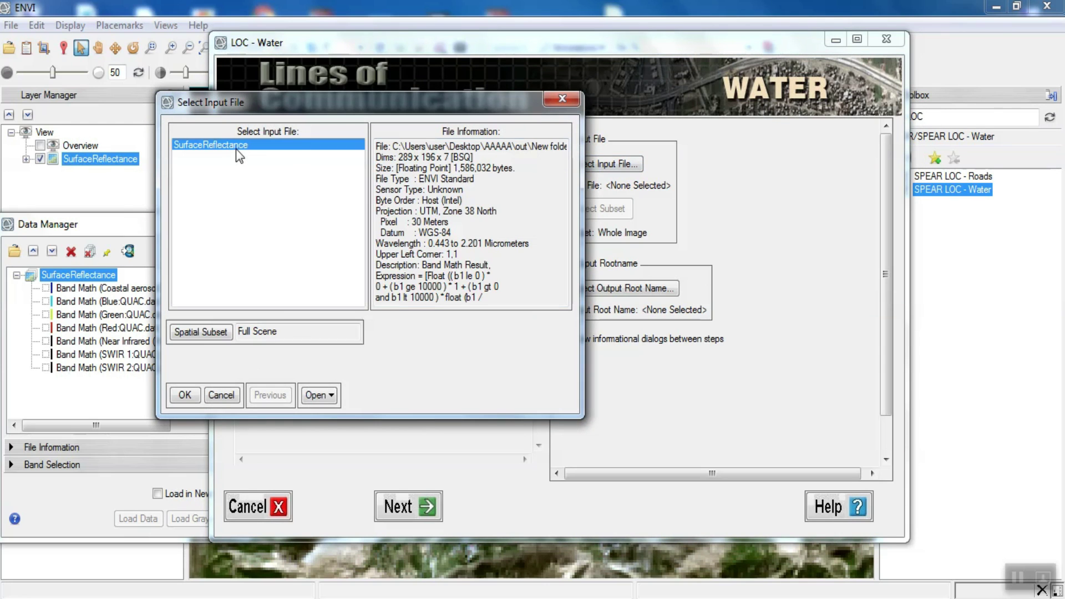
{"action": "left_click", "coordinate": [185, 394]}
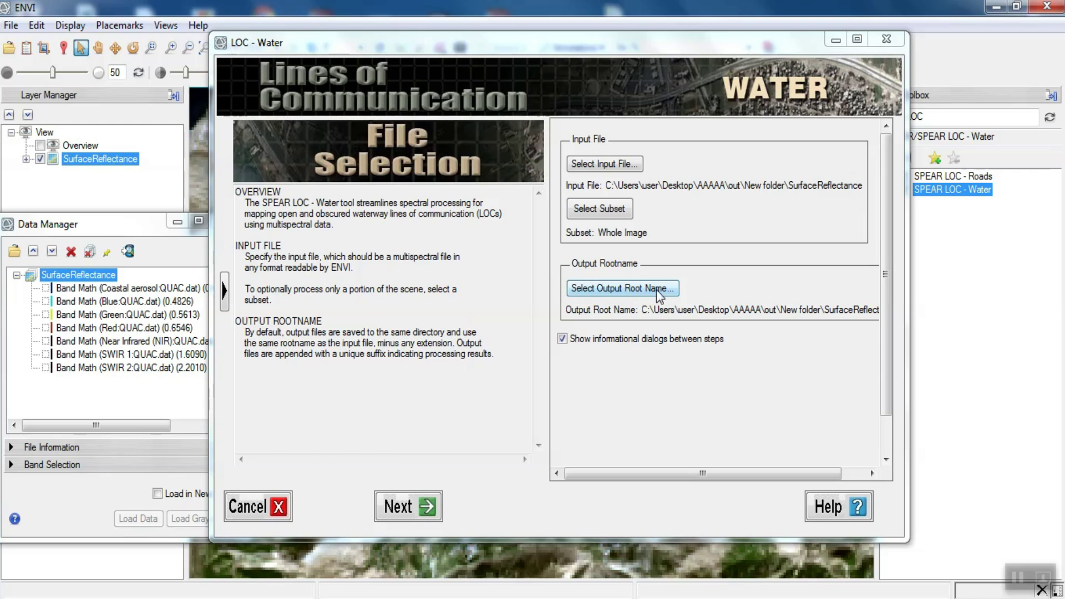
{"action": "left_click", "coordinate": [427, 507]}
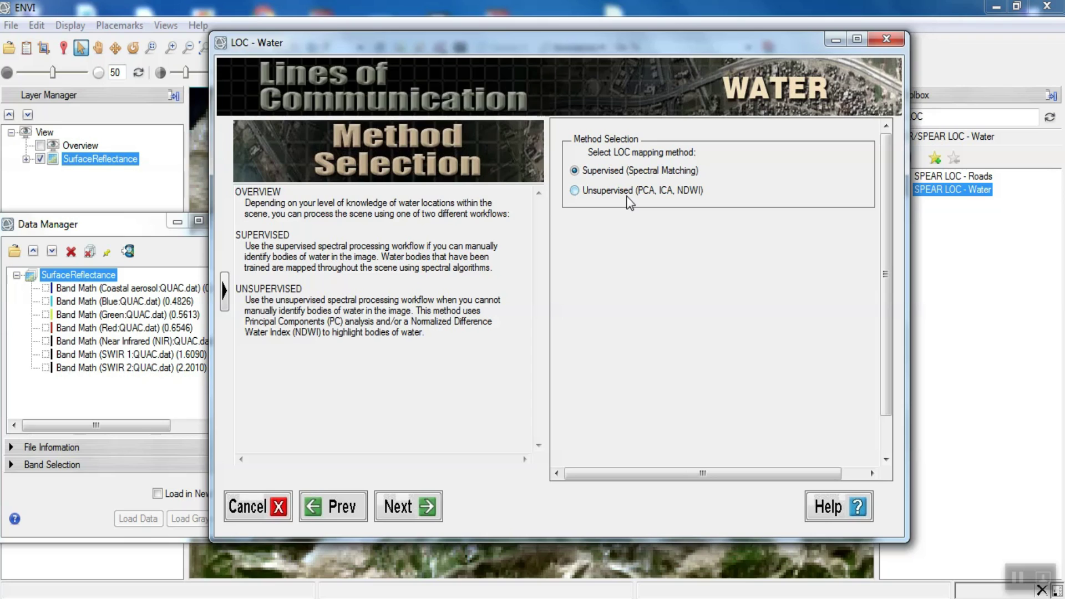
Use the Supervised (Spectral Matching) mapping method and set the atmospheric correction to None / Already corrected
{"action": "left_click", "coordinate": [627, 194]}
{"action": "left_click", "coordinate": [415, 510]}
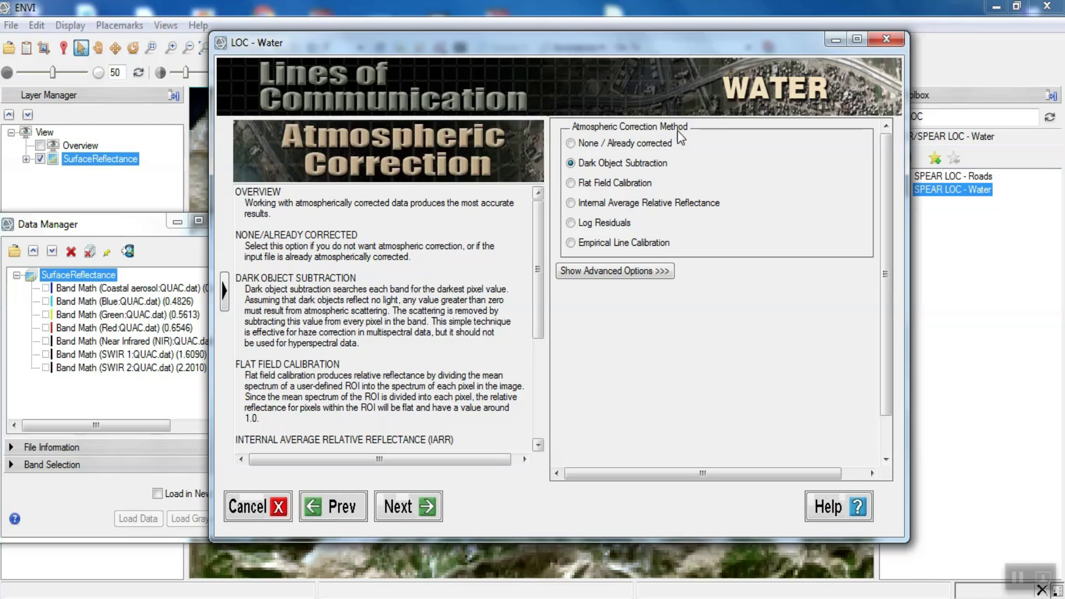
{"action": "left_click", "coordinate": [591, 144]}
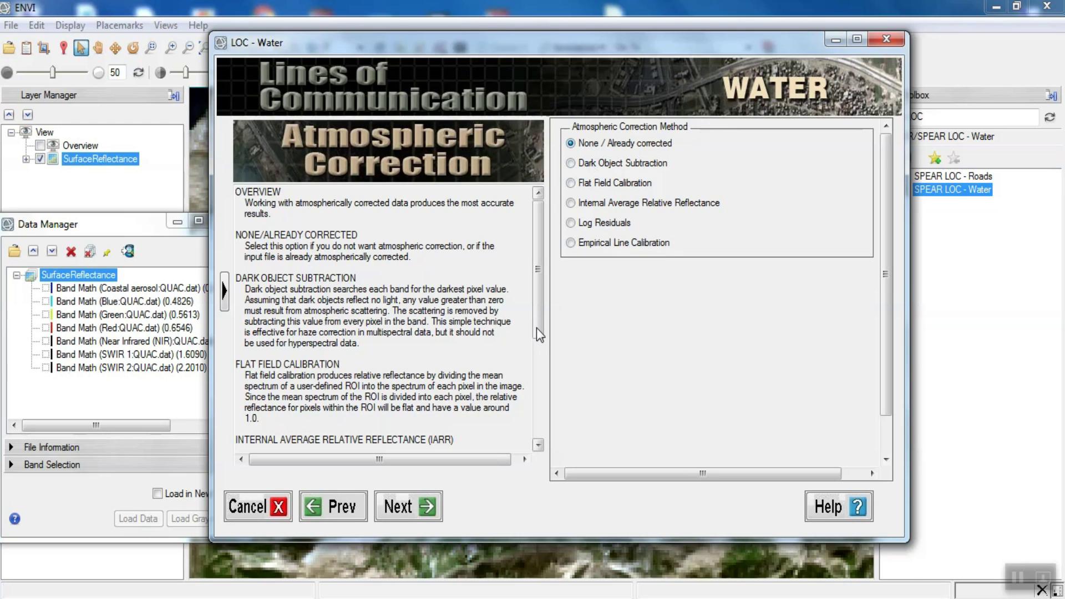
{"action": "left_click", "coordinate": [410, 503]}
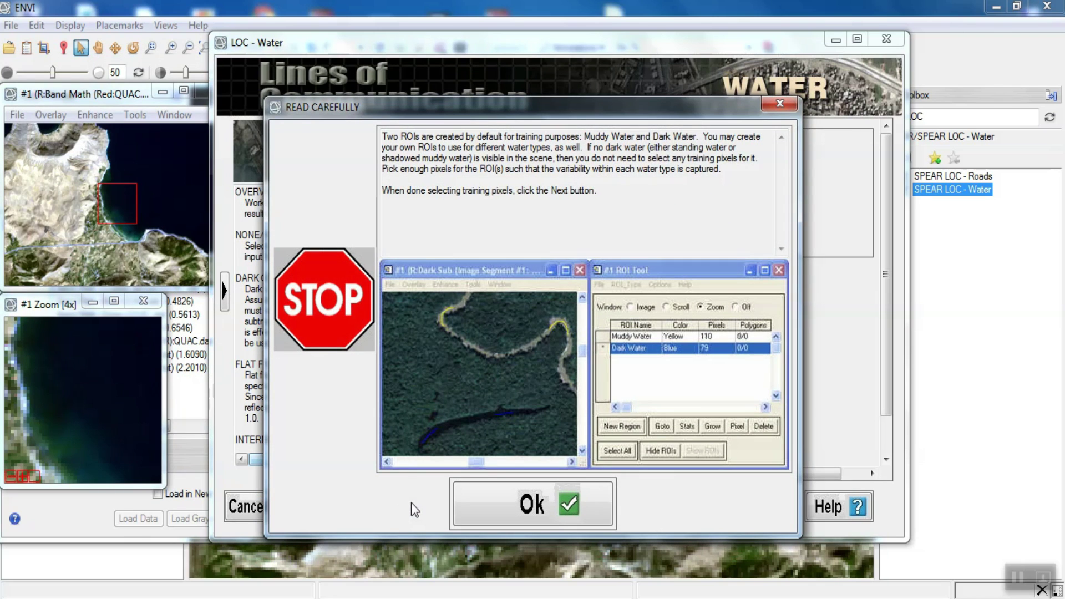
Read the notice about the default Muddy Water and Dark Water training ROIs and acknowledge it
{"action": "left_click_drag", "start_coordinate": [554, 101], "coordinate": [553, 72]}
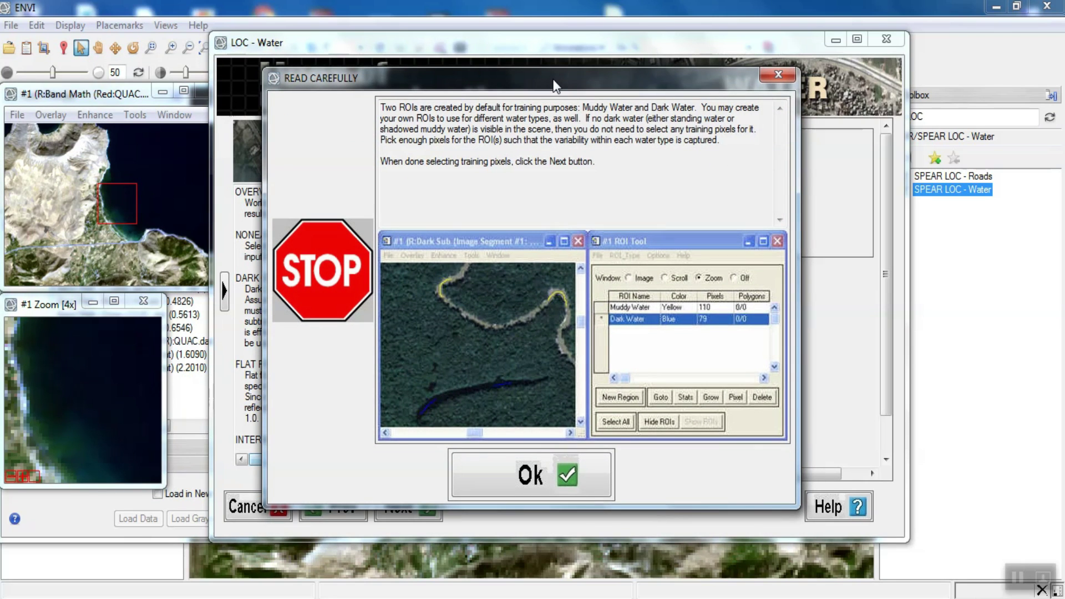
{"action": "left_click_drag", "start_coordinate": [386, 111], "coordinate": [466, 109]}
{"action": "left_click", "coordinate": [483, 119]}
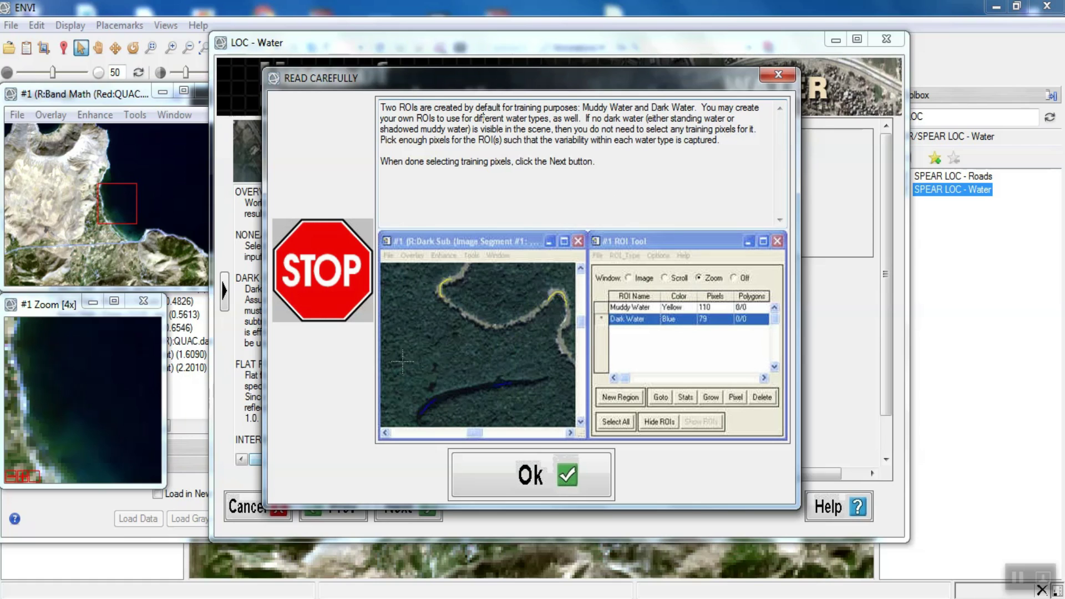
{"action": "left_click", "coordinate": [521, 478]}
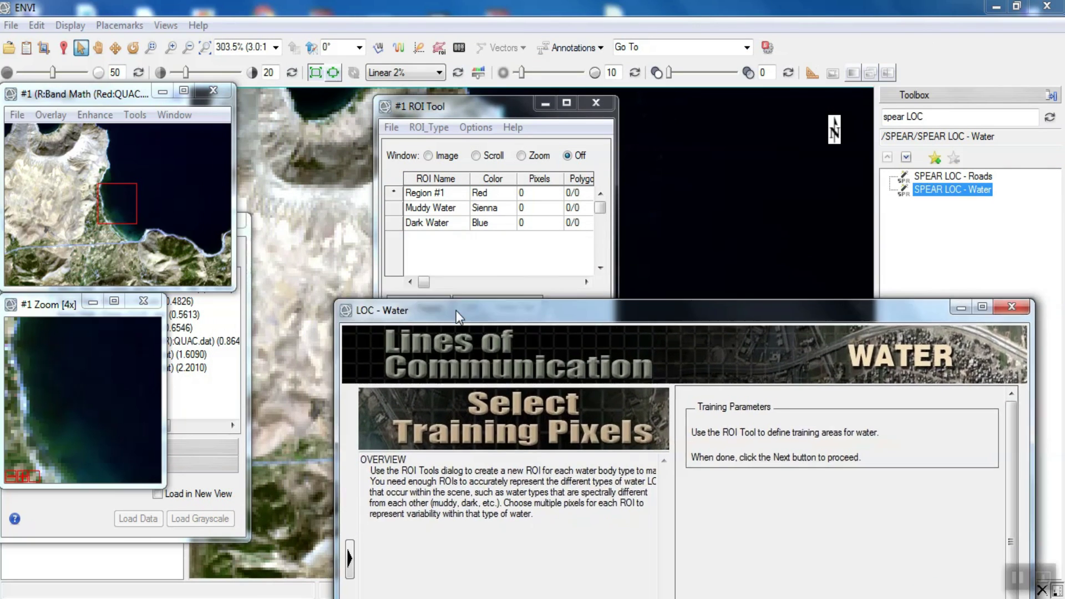
Delete the empty Region #1 from the list of training ROIs
{"action": "left_click", "coordinate": [427, 109]}
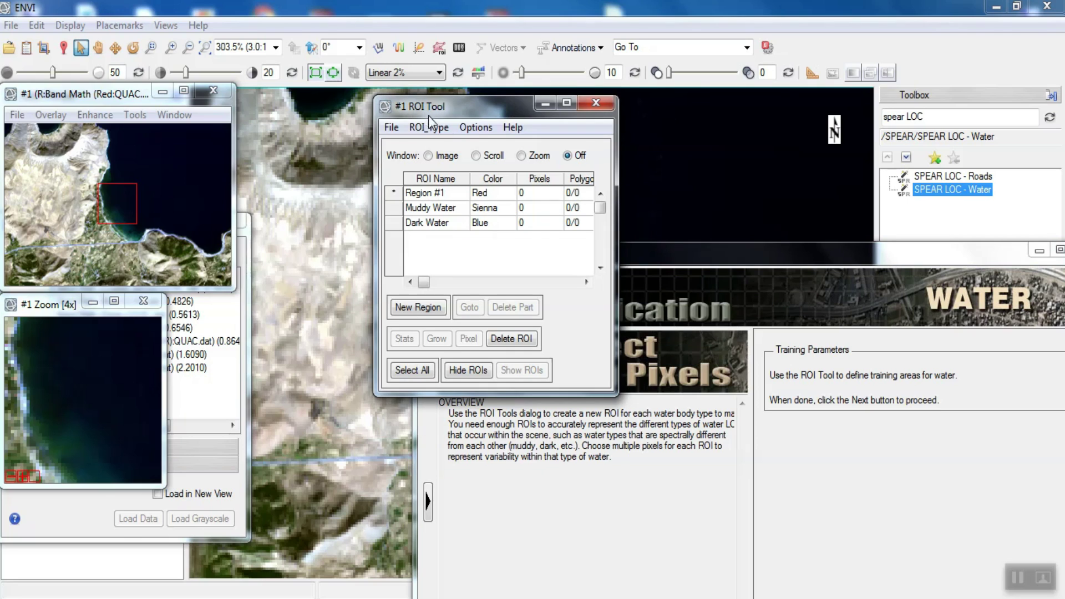
{"action": "left_click", "coordinate": [408, 192]}
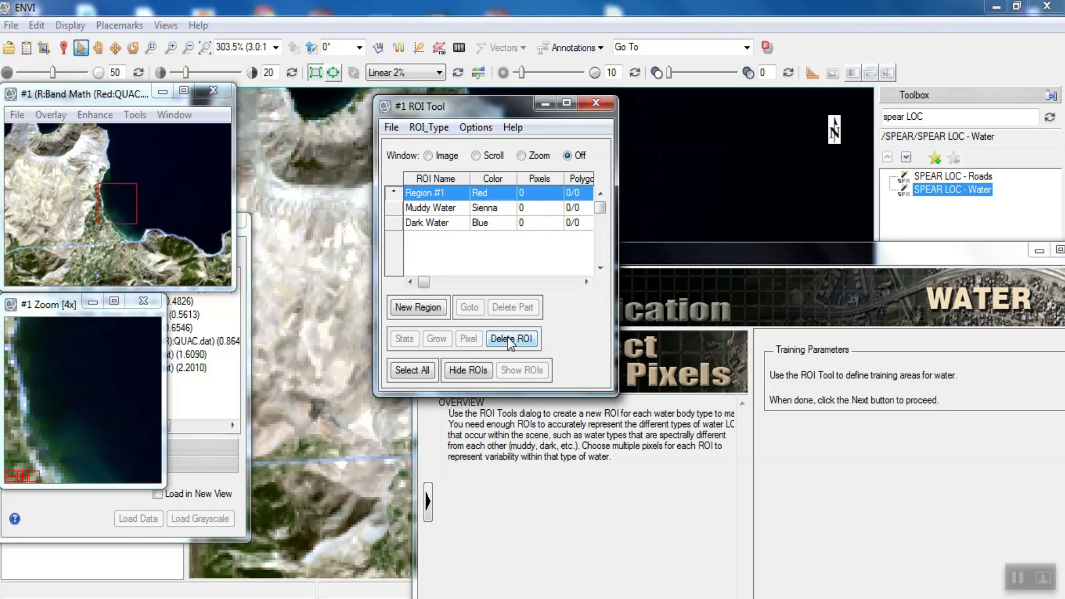
{"action": "left_click", "coordinate": [509, 338]}
Digitize eight small Muddy Water training polygons, about 30 pixels in total, in the shallow water along the bay's shore using the zoom window
{"action": "left_click", "coordinate": [400, 193]}
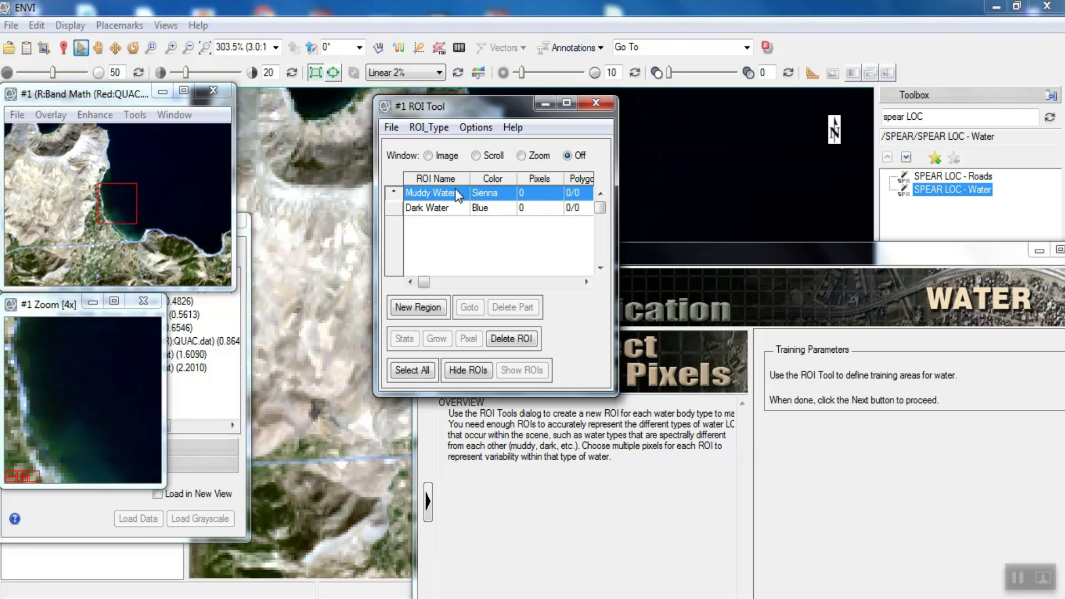
{"action": "left_click_drag", "start_coordinate": [78, 308], "coordinate": [220, 363]}
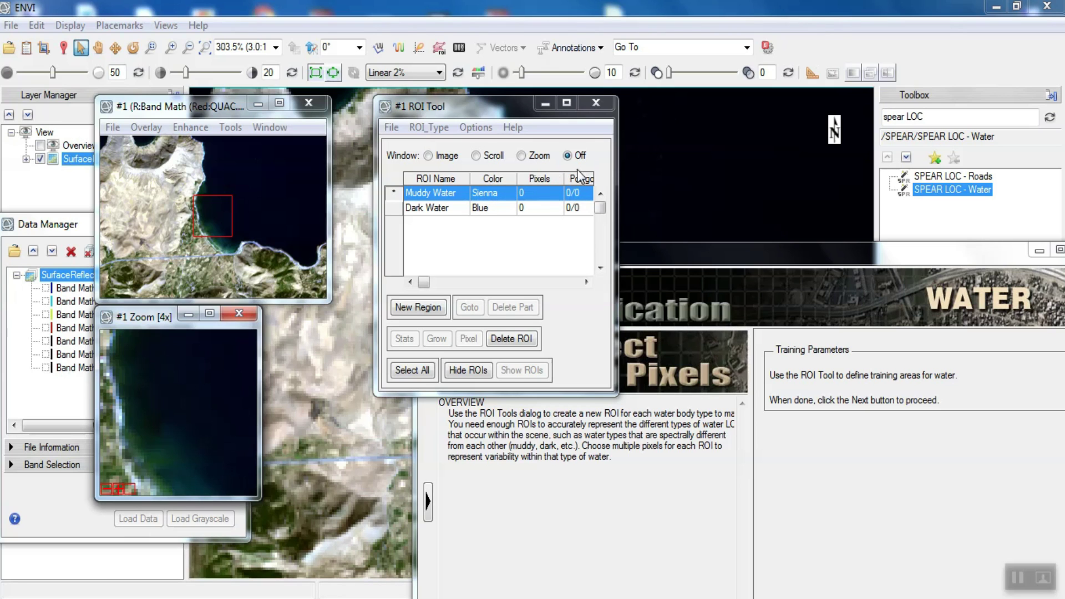
{"action": "left_click", "coordinate": [546, 157]}
{"action": "left_click_drag", "start_coordinate": [214, 243], "coordinate": [222, 250]}
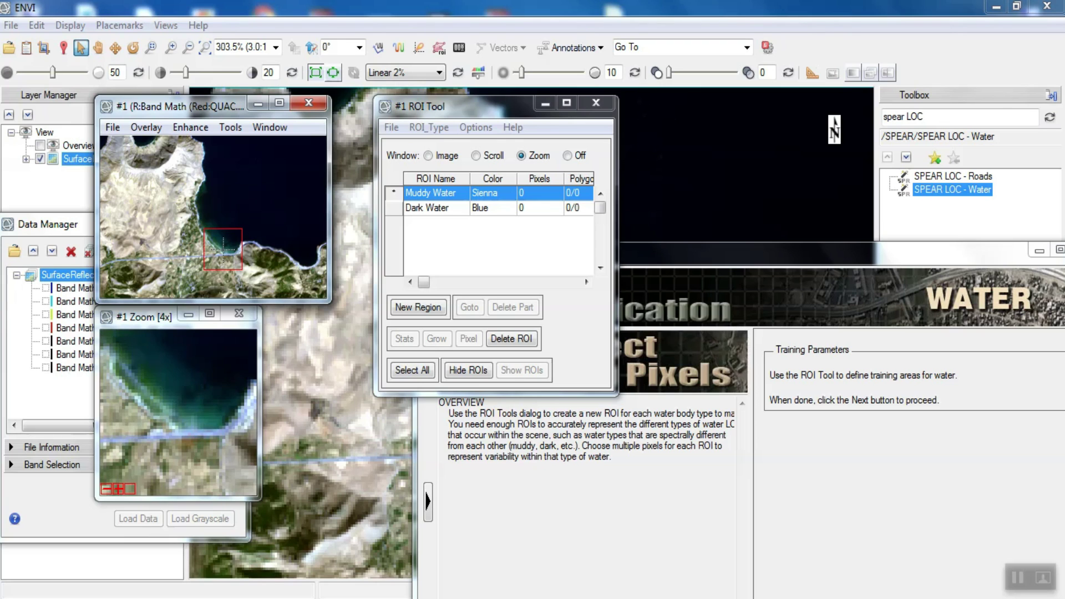
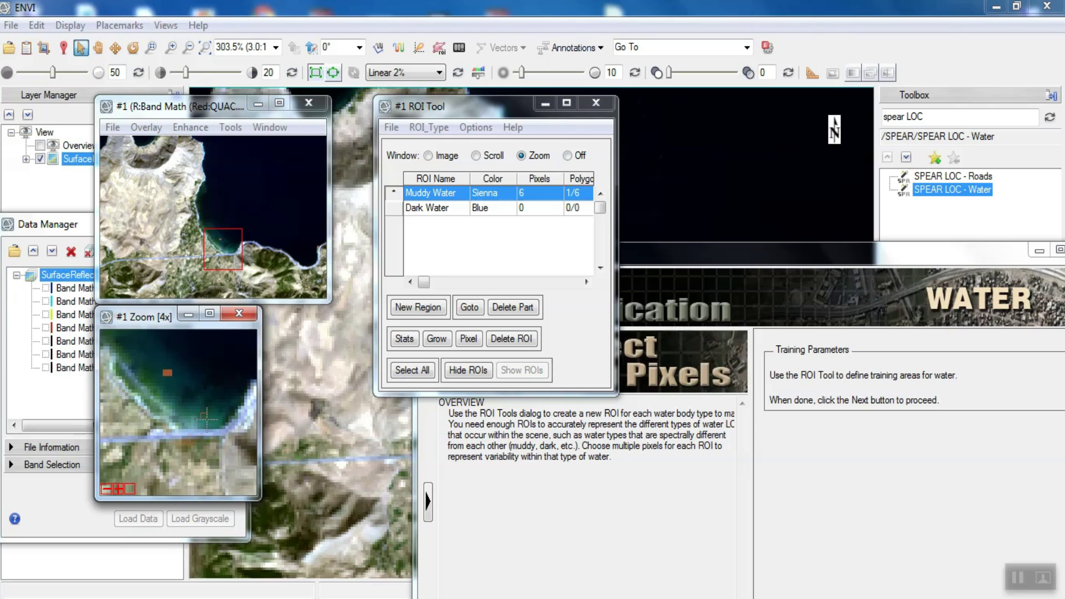
{"action": "right_click", "coordinate": [204, 416]}
{"action": "right_click", "coordinate": [152, 355]}
{"action": "right_click", "coordinate": [141, 344]}
{"action": "left_click_drag", "start_coordinate": [229, 251], "coordinate": [211, 221]}
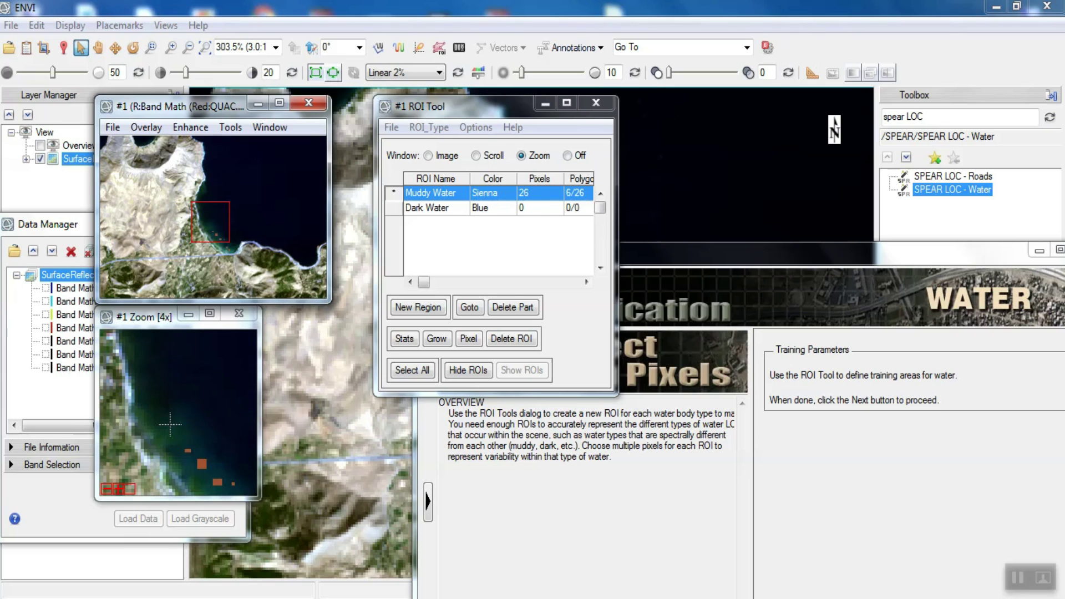
{"action": "left_click", "coordinate": [239, 314]}
{"action": "left_click", "coordinate": [171, 428]}
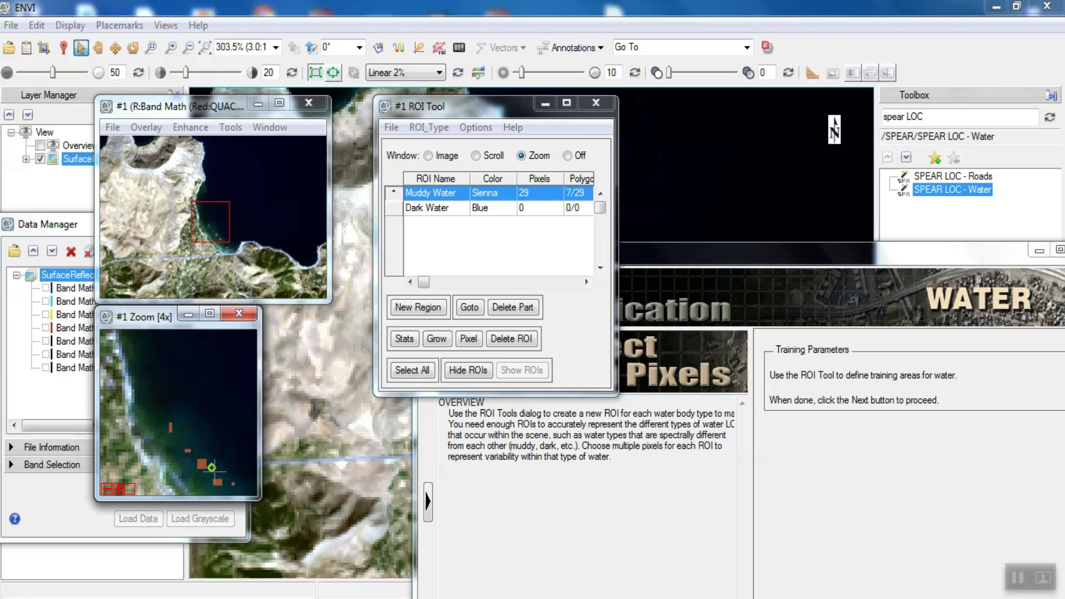
Activate the Dark Water ROI and digitize two training polygons, about 61 pixels in total, in the deep water off the bay's shore
{"action": "left_click", "coordinate": [393, 209]}
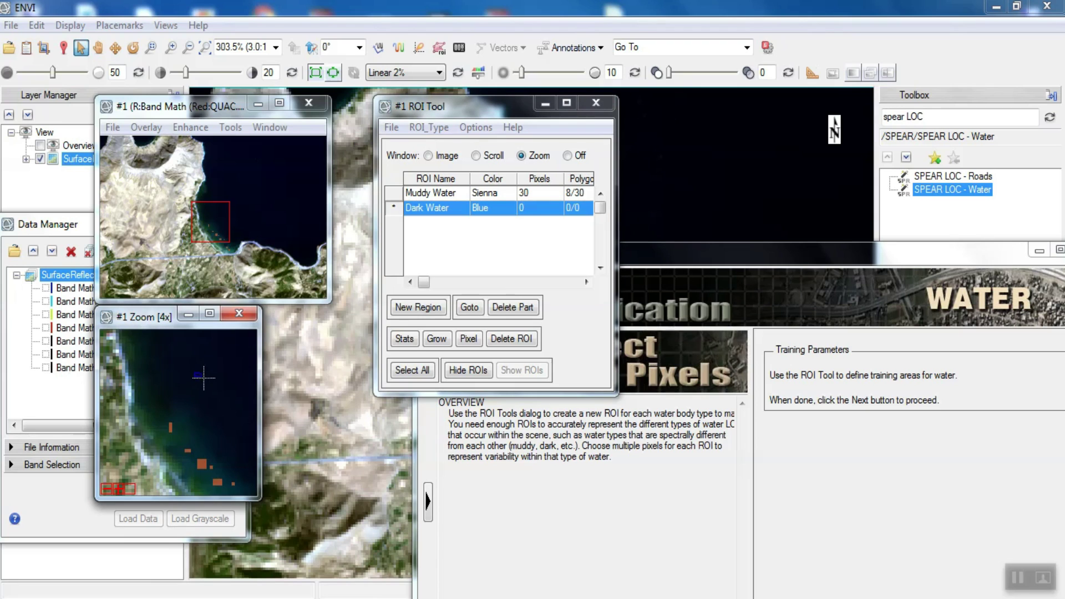
{"action": "right_click", "coordinate": [215, 388]}
{"action": "left_click_drag", "start_coordinate": [222, 221], "coordinate": [245, 216]}
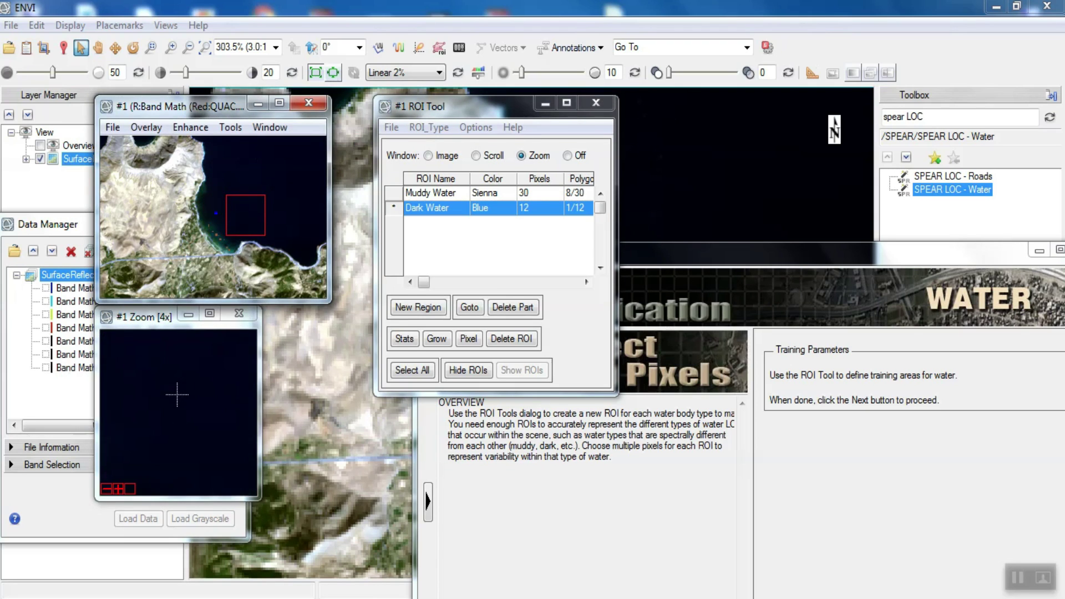
{"action": "left_click", "coordinate": [177, 395]}
{"action": "left_click", "coordinate": [187, 397]}
{"action": "right_click", "coordinate": [204, 421]}
Add two small Dark Water polygons, about 15 pixels in total, in the open water farther north
{"action": "left_click_drag", "start_coordinate": [254, 233], "coordinate": [246, 194]}
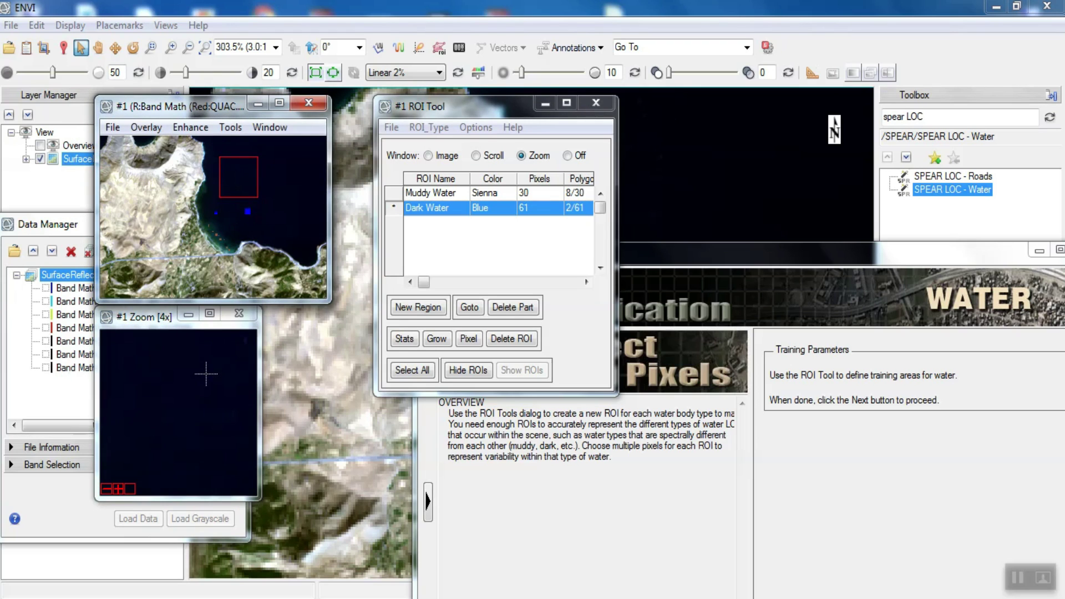
{"action": "left_click", "coordinate": [158, 392]}
{"action": "left_click", "coordinate": [159, 394]}
{"action": "right_click", "coordinate": [179, 430]}
{"action": "right_click", "coordinate": [185, 457]}
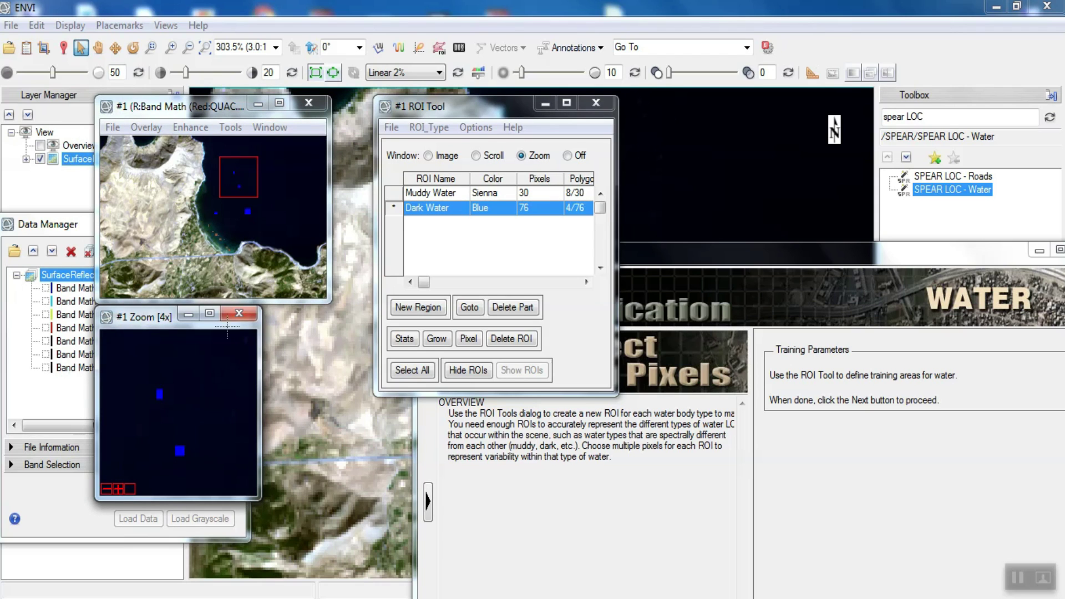
Digitize two more Dark Water training polygons, about 13 pixels in total, in the open water farther east
{"action": "left_click_drag", "start_coordinate": [238, 176], "coordinate": [283, 168]}
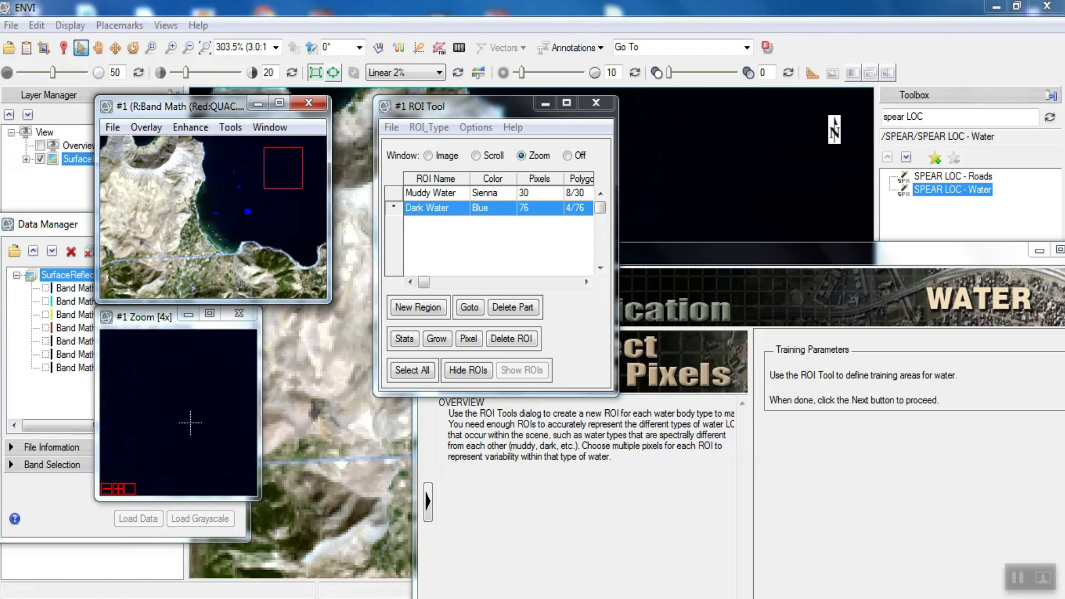
{"action": "left_click", "coordinate": [169, 373]}
{"action": "left_click", "coordinate": [171, 373]}
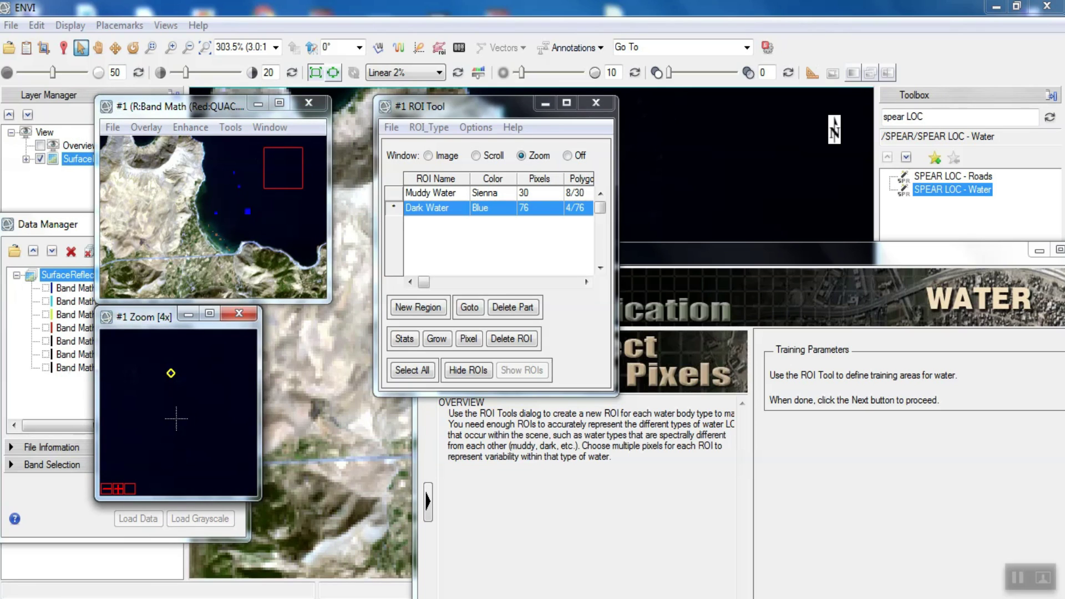
{"action": "right_click", "coordinate": [179, 420]}
{"action": "left_click", "coordinate": [124, 396]}
{"action": "right_click", "coordinate": [123, 396]}
Add four Dark Water polygons, about 37 pixels in total, in the deep water off the southeastern shore
{"action": "left_click", "coordinate": [285, 180]}
{"action": "left_click_drag", "start_coordinate": [285, 181], "coordinate": [305, 239]}
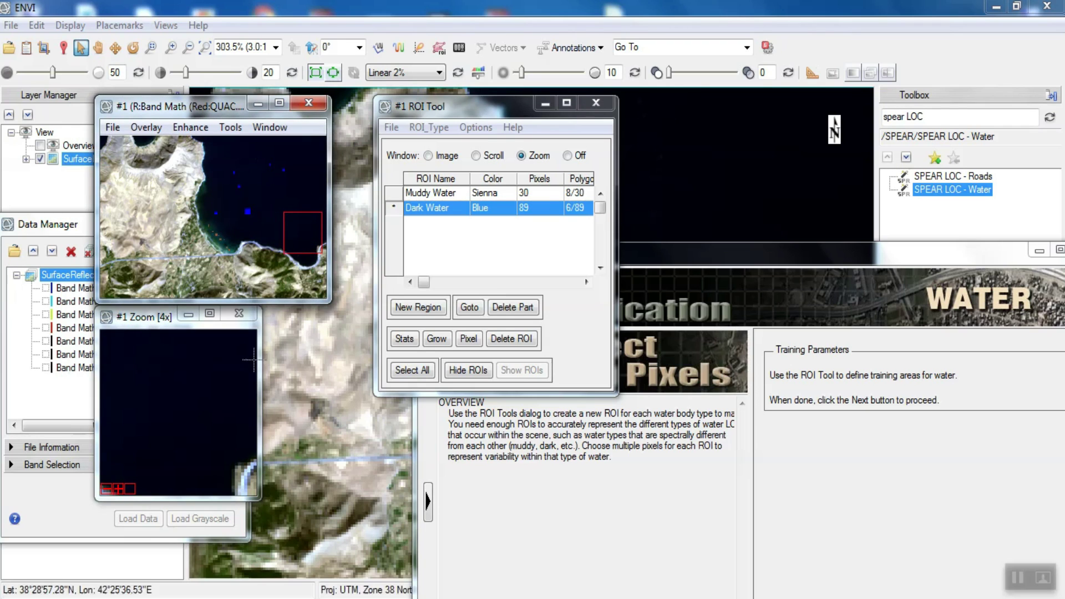
{"action": "left_click", "coordinate": [173, 397]}
{"action": "right_click", "coordinate": [174, 398]}
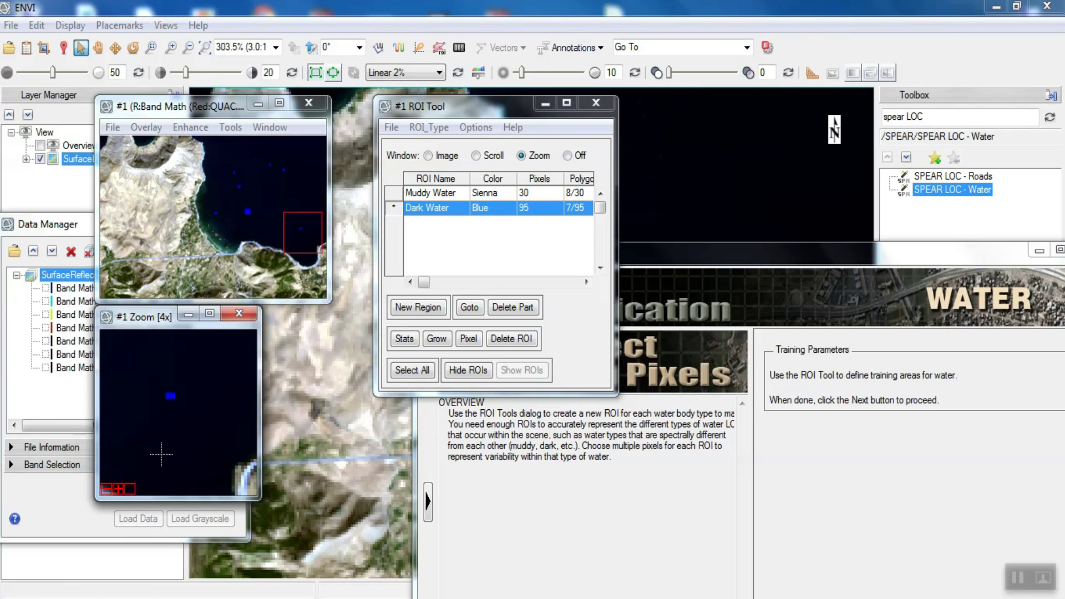
{"action": "left_click", "coordinate": [183, 460]}
{"action": "right_click", "coordinate": [214, 374]}
{"action": "right_click", "coordinate": [132, 356]}
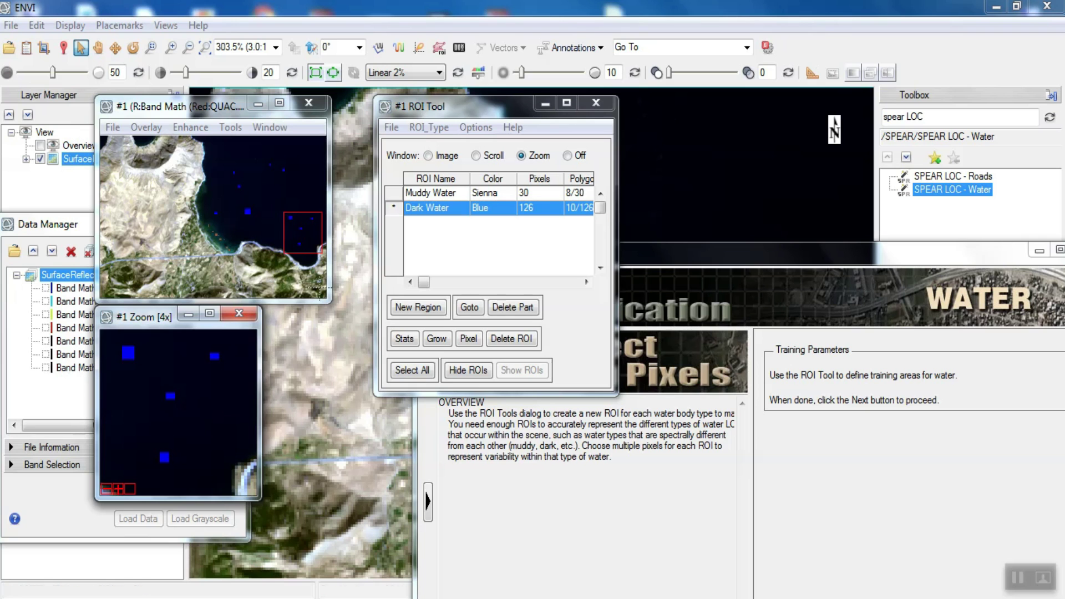
Finish the training pixel selection and choose both the Muddy Water and Dark Water ROIs for mapping
{"action": "left_click_drag", "start_coordinate": [455, 113], "coordinate": [447, 104]}
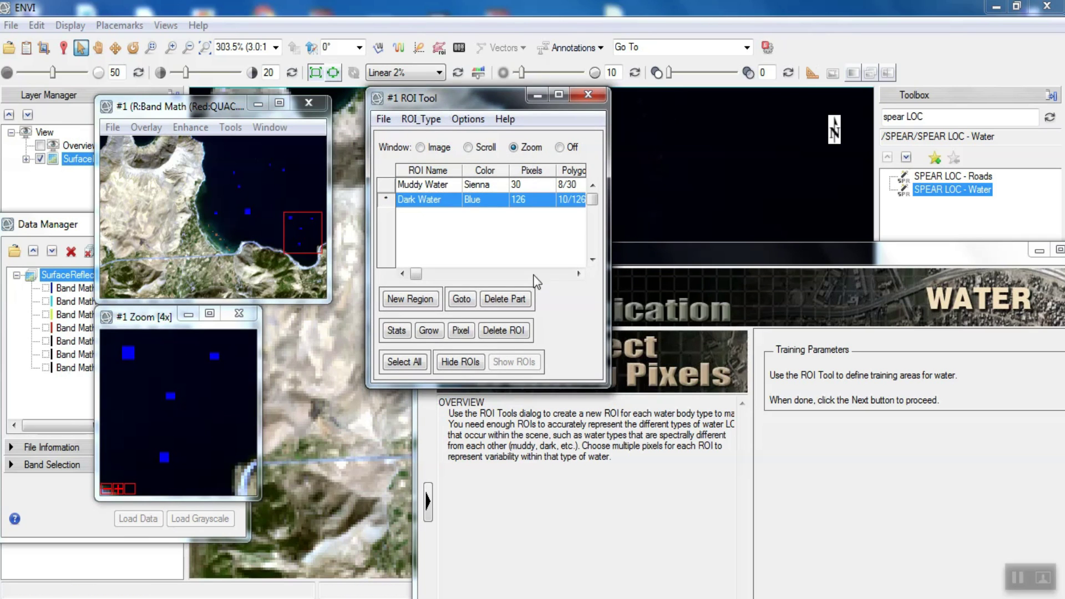
{"action": "left_click_drag", "start_coordinate": [750, 248], "coordinate": [570, 47]}
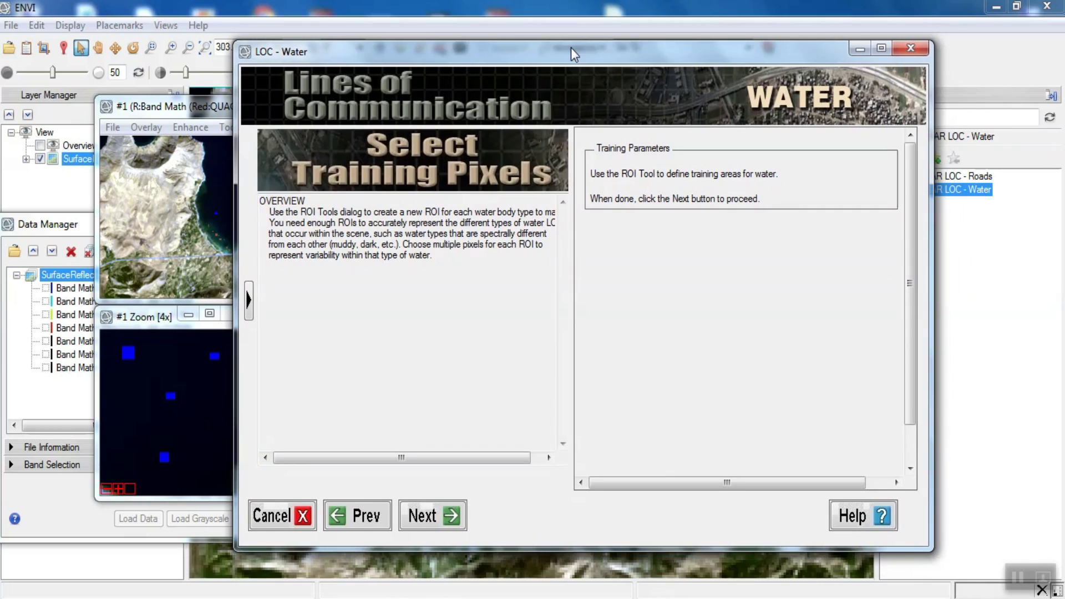
{"action": "left_click", "coordinate": [427, 519]}
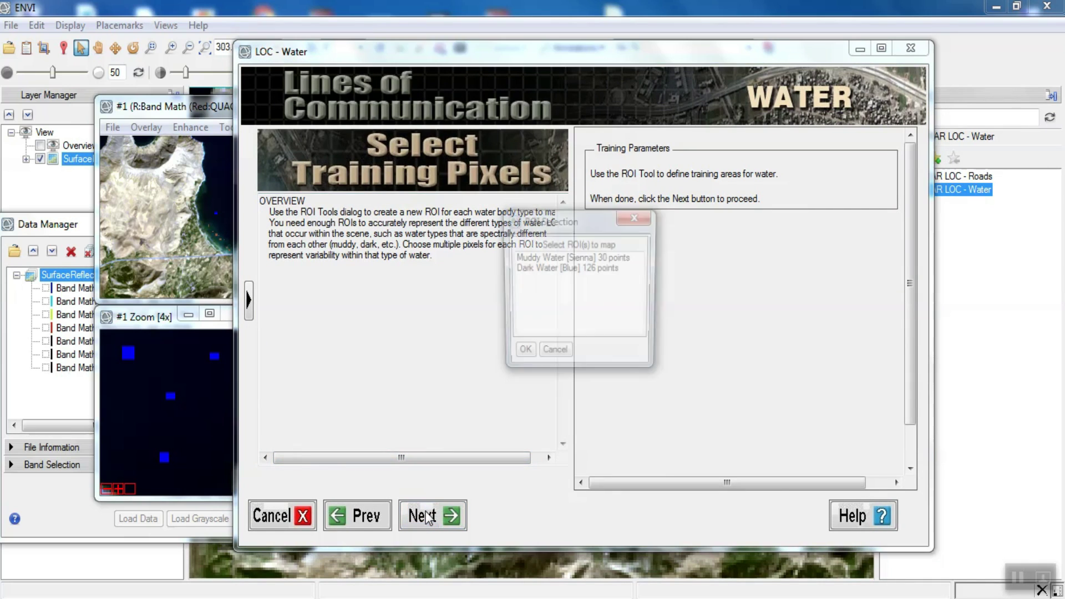
{"action": "left_click", "coordinate": [566, 256]}
{"action": "left_click", "coordinate": [563, 268], "text": "ctrl"}
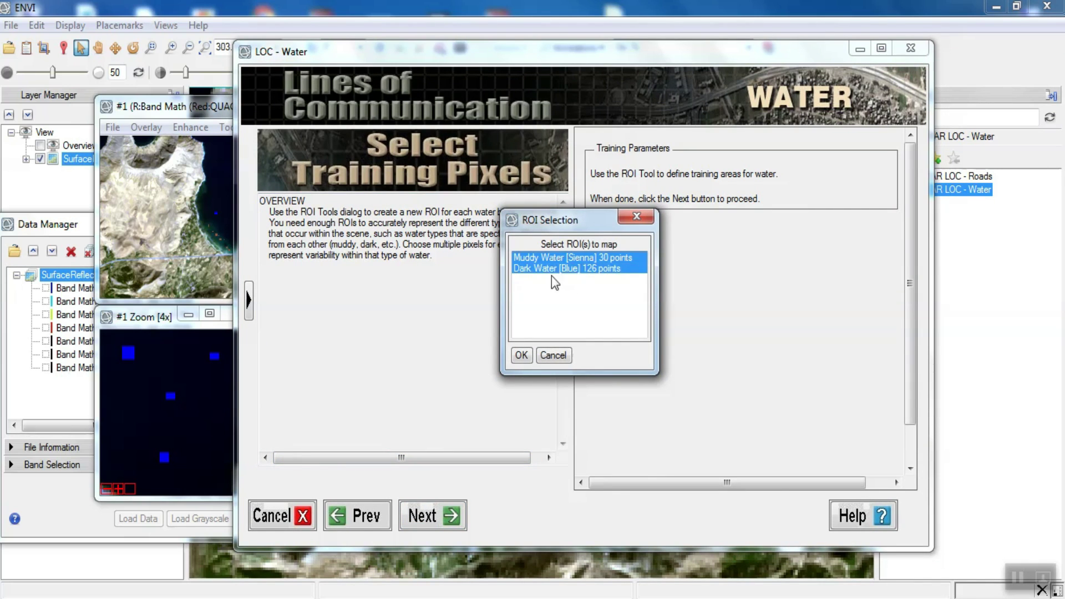
{"action": "left_click", "coordinate": [521, 356]}
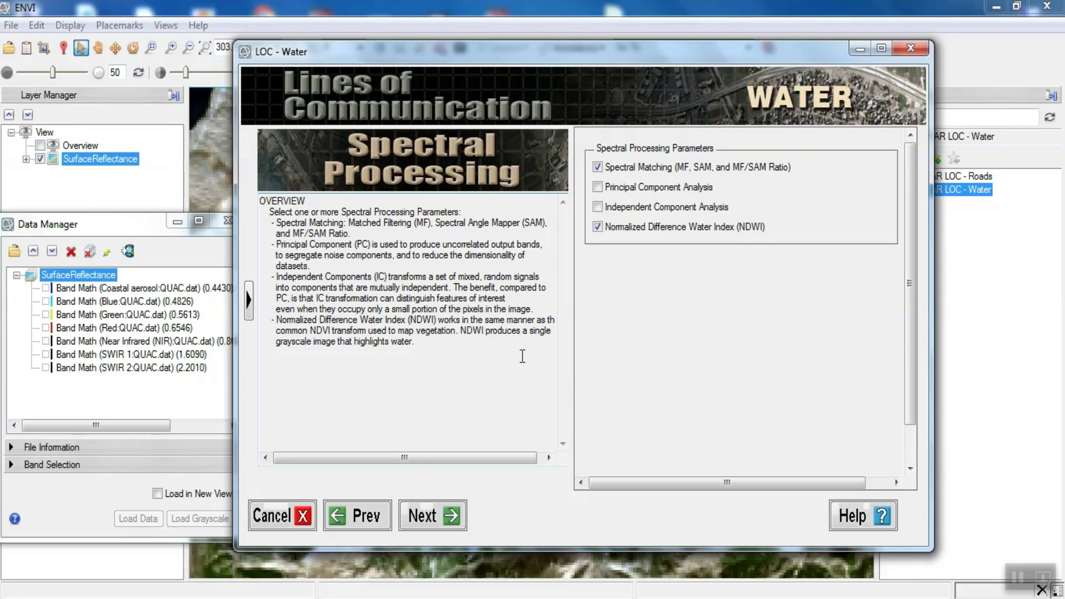
Add Principal Component Analysis and Independent Component Analysis to the spectral processing methods and run the processing
{"action": "left_click", "coordinate": [595, 208]}
{"action": "left_click", "coordinate": [597, 187]}
{"action": "left_click", "coordinate": [442, 517]}
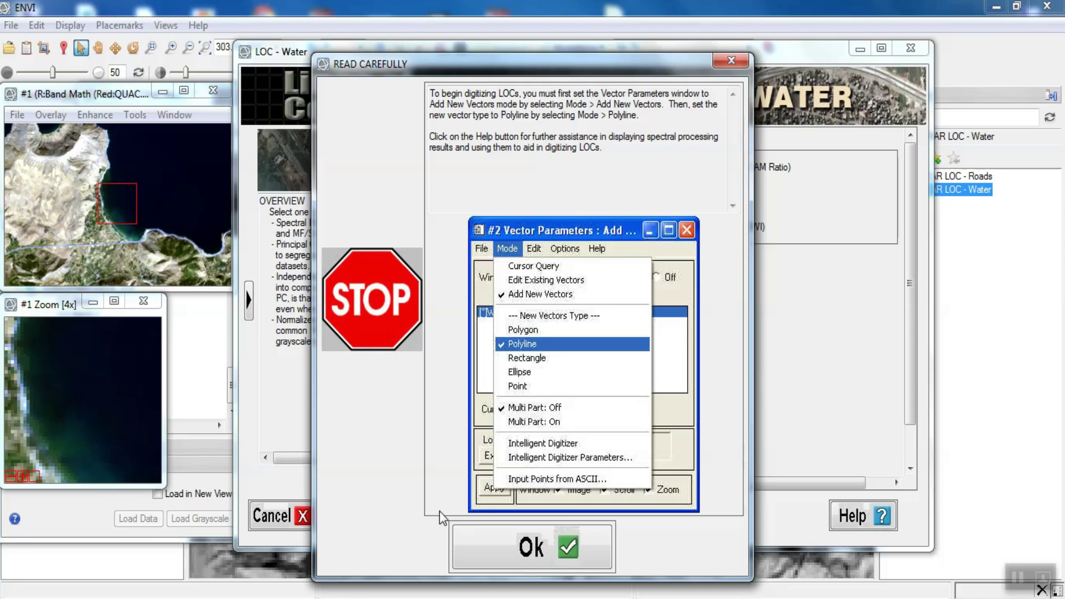
Dismiss the digitizing instructions and complete the water wizard without digitizing or exporting any vectors
{"action": "left_click", "coordinate": [474, 555]}
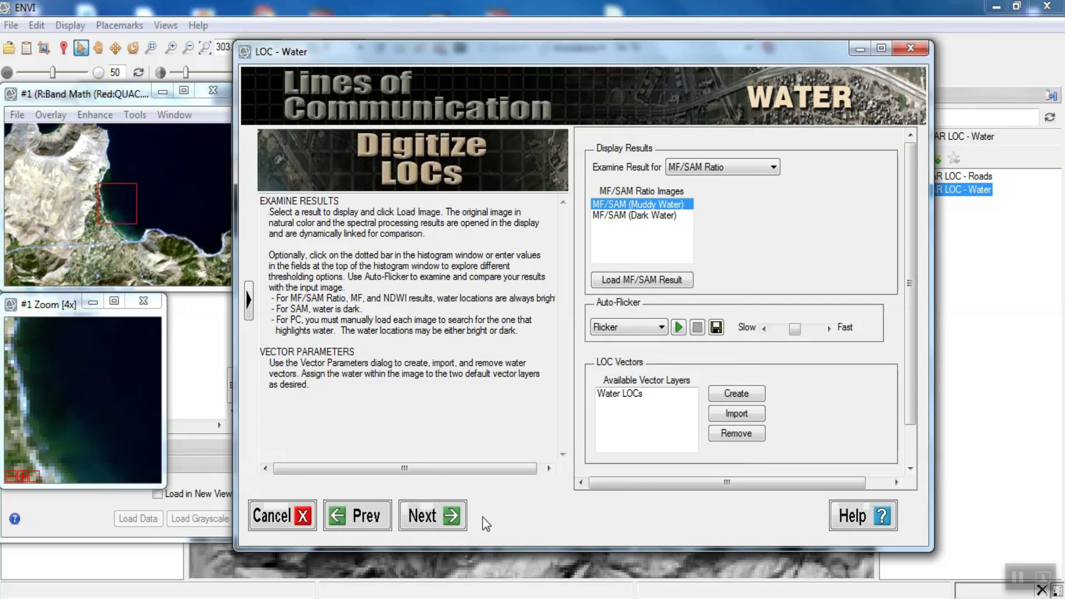
{"action": "left_click", "coordinate": [451, 523]}
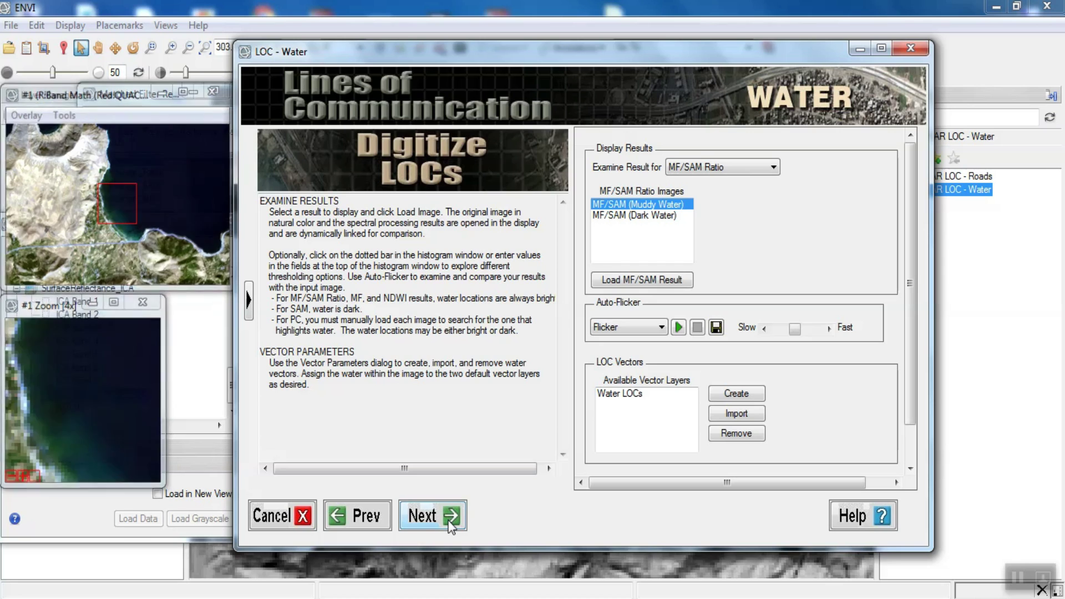
{"action": "left_click", "coordinate": [450, 517]}
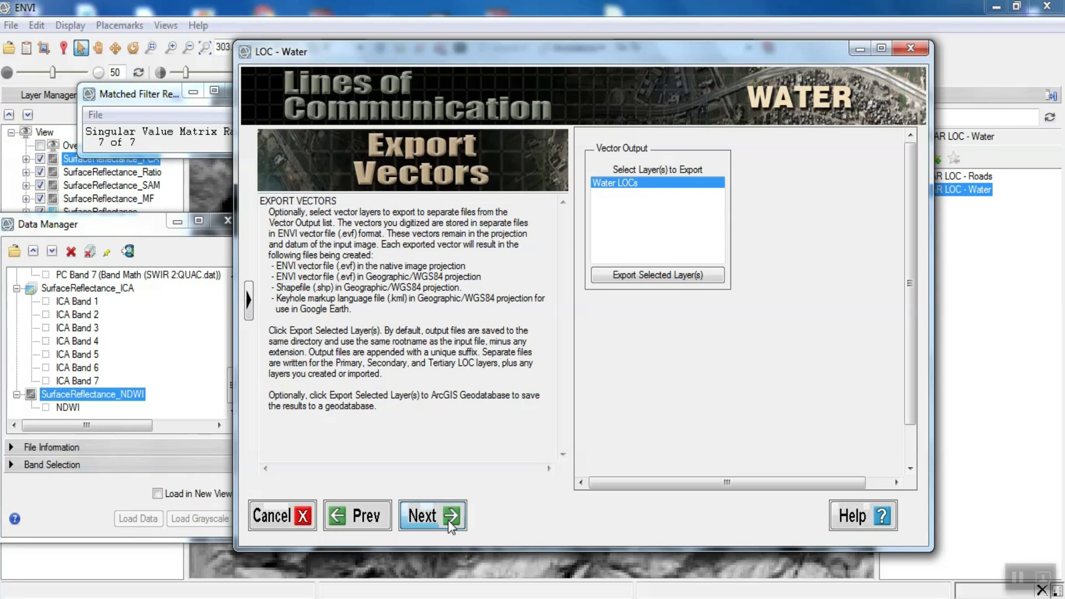
{"action": "left_click", "coordinate": [569, 367]}
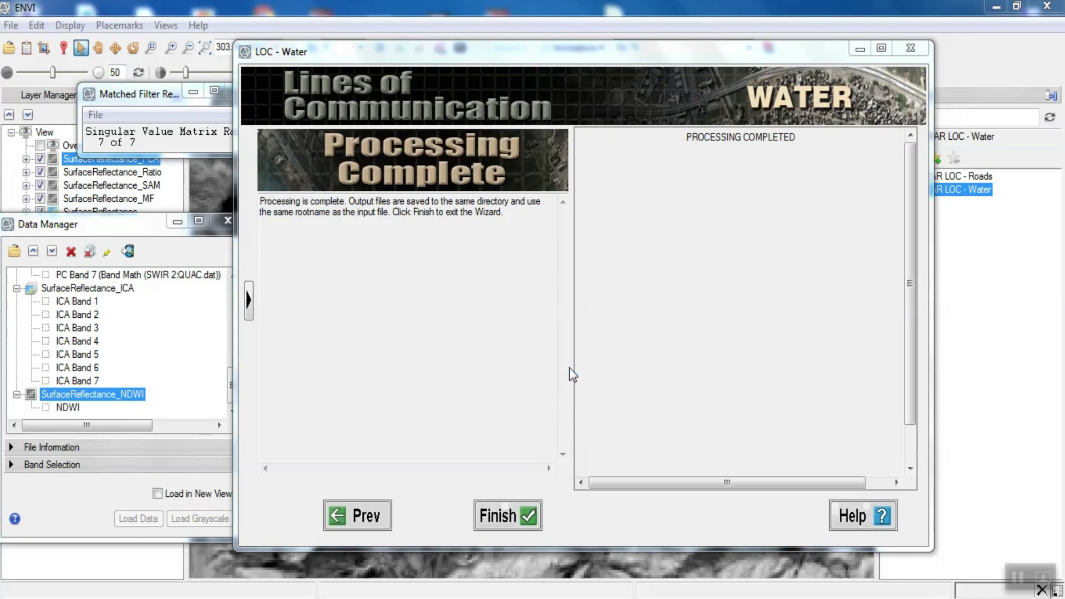
{"action": "left_click", "coordinate": [517, 520]}
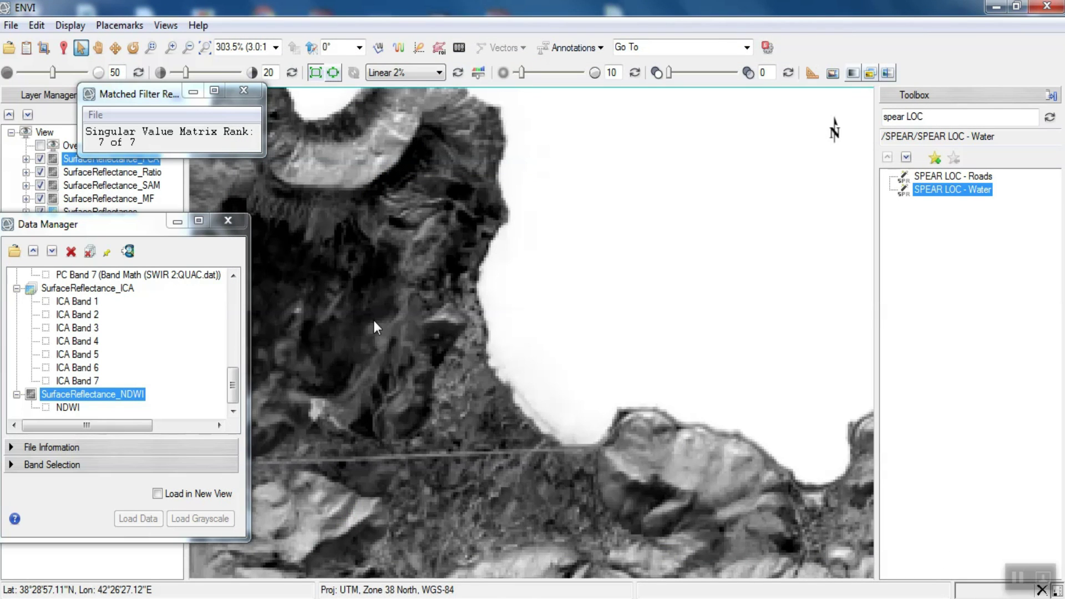
Close the matched filter report and hide the PCA, Ratio, SAM and MF layers, leaving only SurfaceReflectance shown
{"action": "left_click", "coordinate": [244, 91]}
{"action": "left_click_drag", "start_coordinate": [232, 386], "coordinate": [233, 330]}
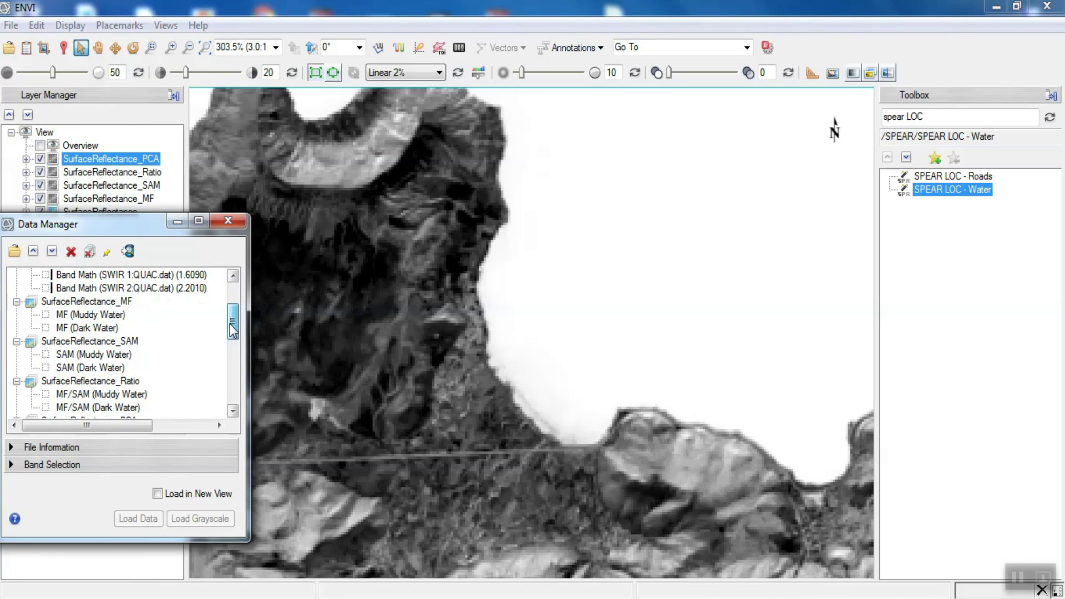
{"action": "left_click_drag", "start_coordinate": [140, 231], "coordinate": [155, 333]}
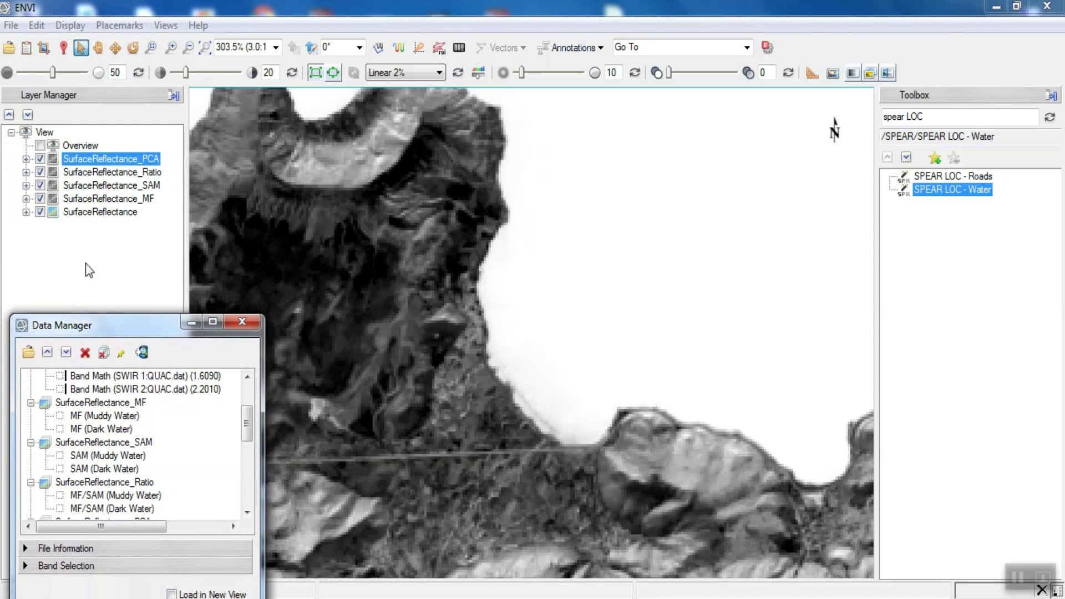
{"action": "left_click", "coordinate": [40, 160]}
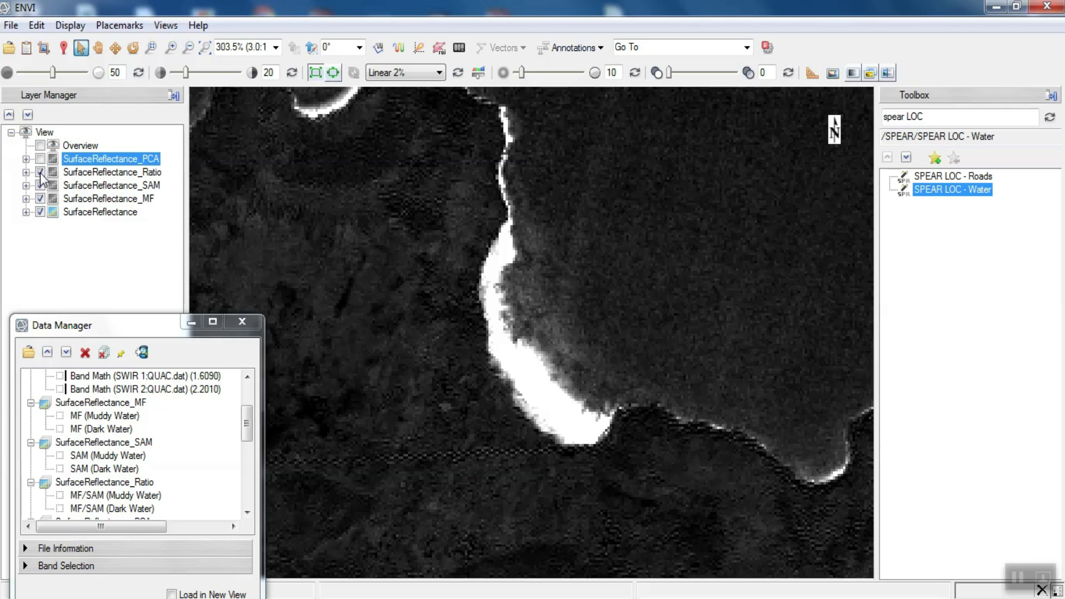
{"action": "left_click", "coordinate": [40, 173]}
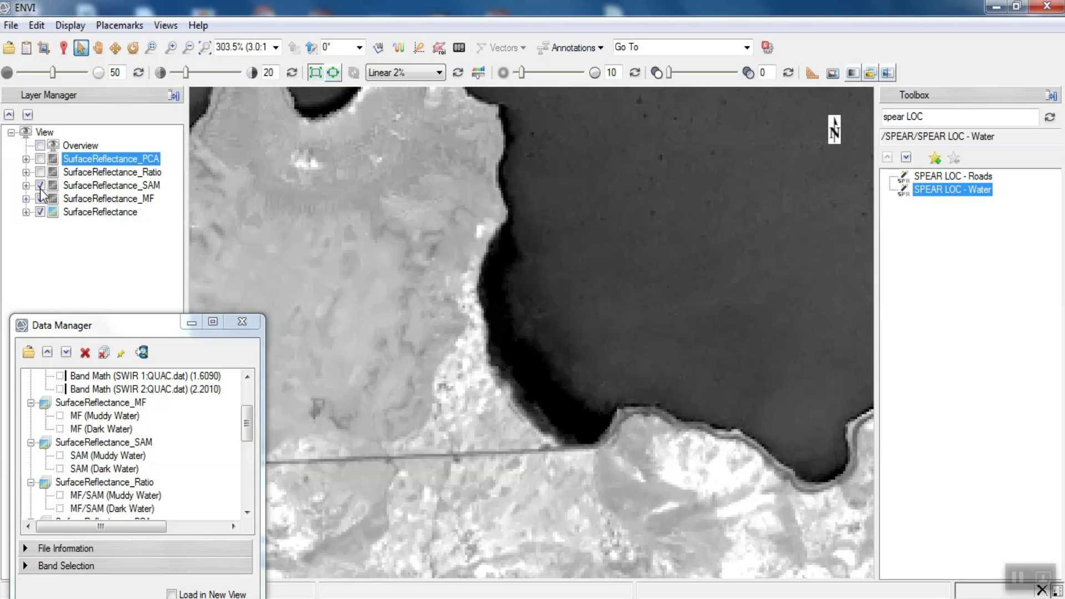
{"action": "left_click", "coordinate": [41, 187]}
{"action": "left_click", "coordinate": [40, 199]}
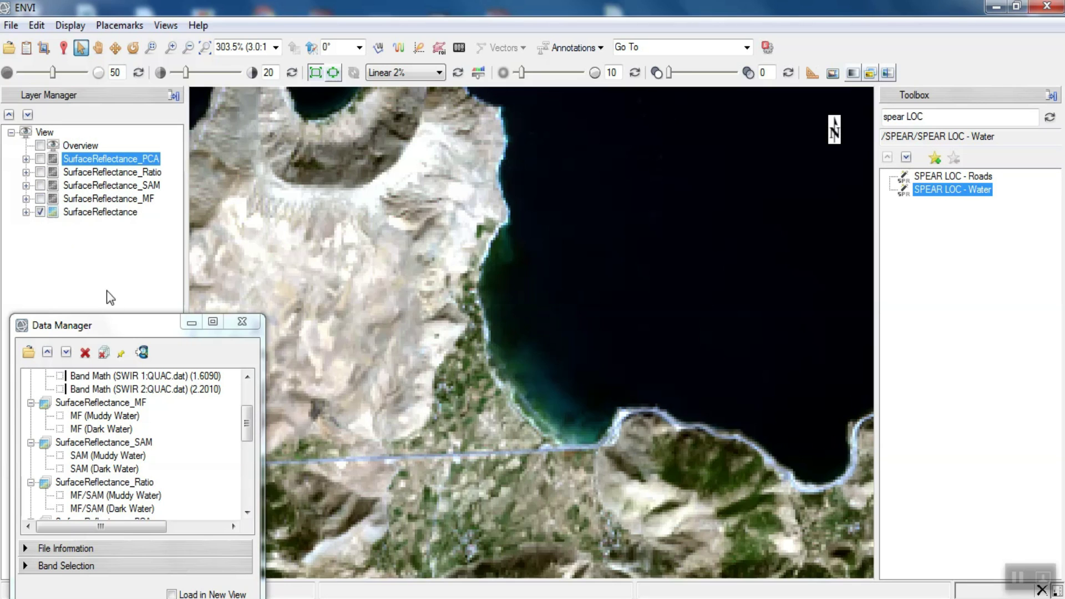
Load the MF (Muddy Water) and MF (Dark Water) bands of SurfaceReflectance_MF into the view, one after the other
{"action": "left_click_drag", "start_coordinate": [114, 326], "coordinate": [109, 134]}
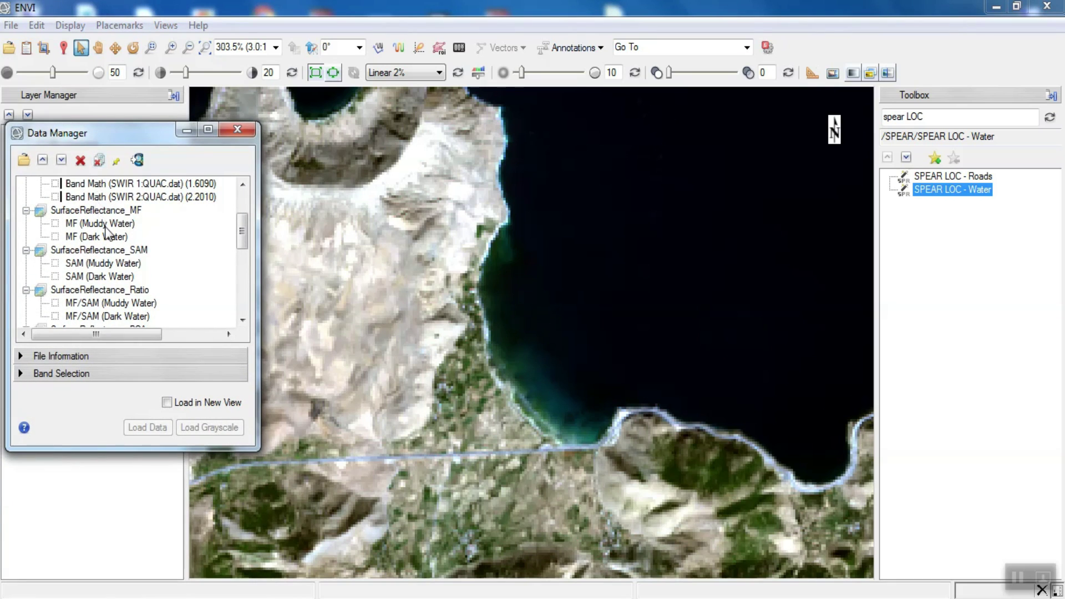
{"action": "mouse_move", "coordinate": [245, 228]}
{"action": "left_mouse_down"}
{"action": "mouse_move", "coordinate": [244, 209]}
{"action": "mouse_move", "coordinate": [242, 232]}
{"action": "left_mouse_up"}
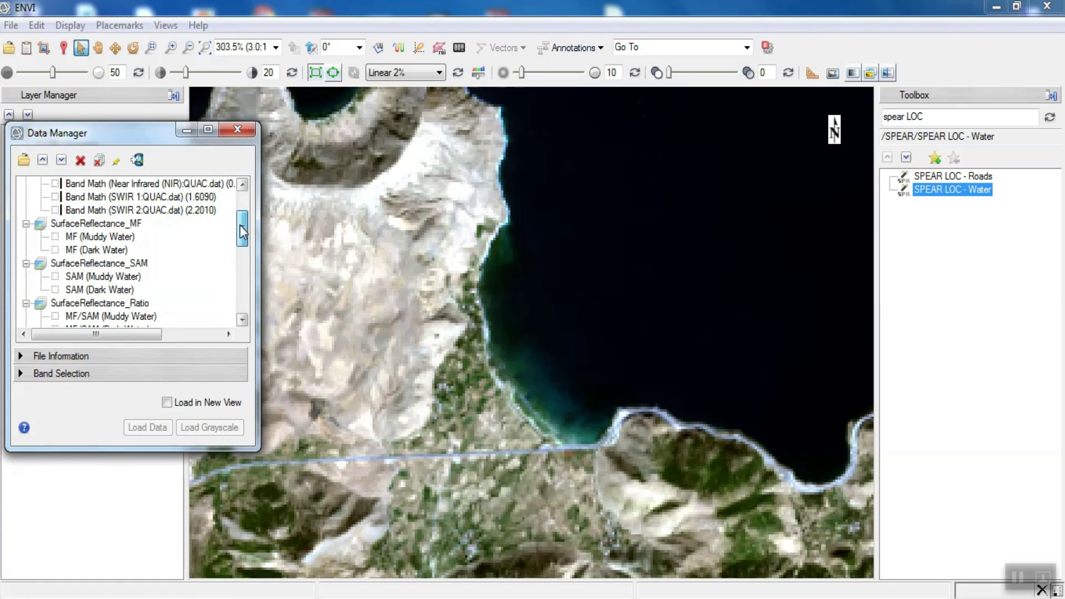
{"action": "left_click", "coordinate": [97, 237]}
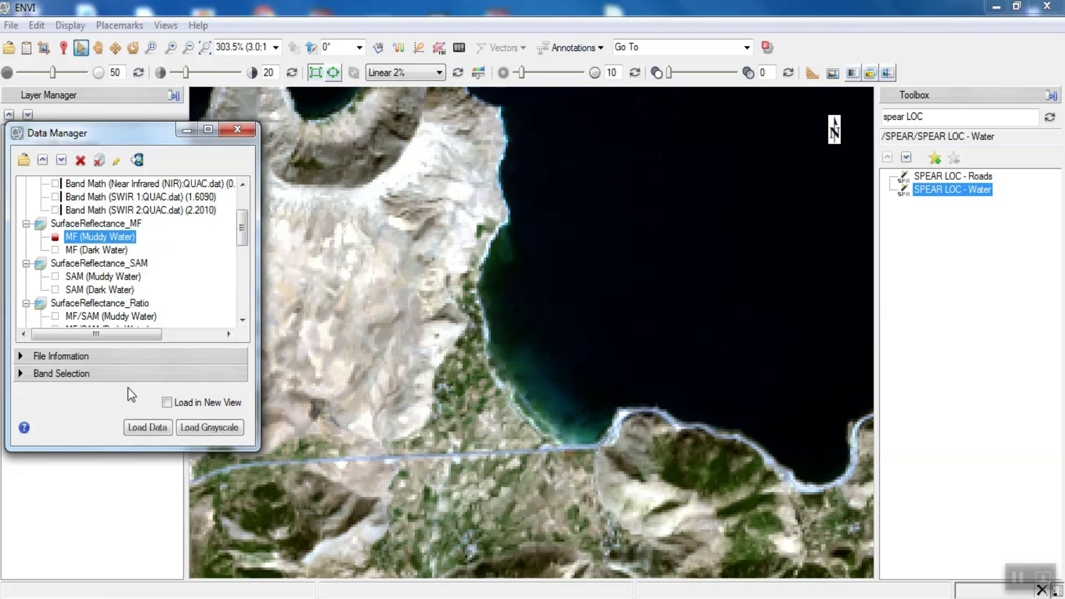
{"action": "left_click", "coordinate": [142, 431]}
{"action": "left_click", "coordinate": [94, 250]}
{"action": "left_click", "coordinate": [144, 427]}
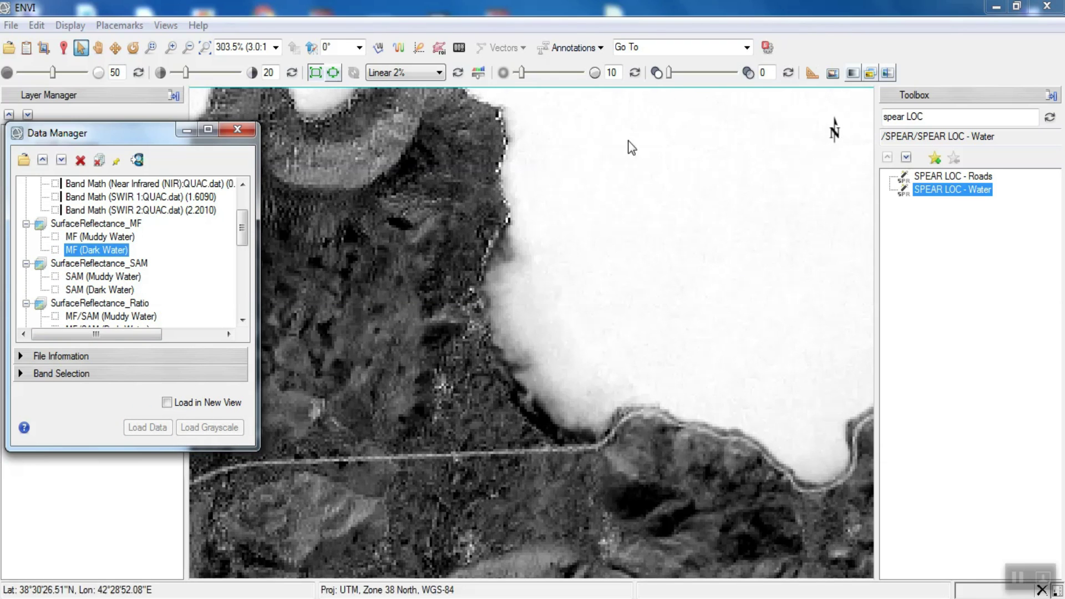
Load the SAM (Muddy Water) and SAM (Dark Water) bands of SurfaceReflectance_SAM as separate layers
{"action": "left_click", "coordinate": [130, 277]}
{"action": "left_click", "coordinate": [147, 427]}
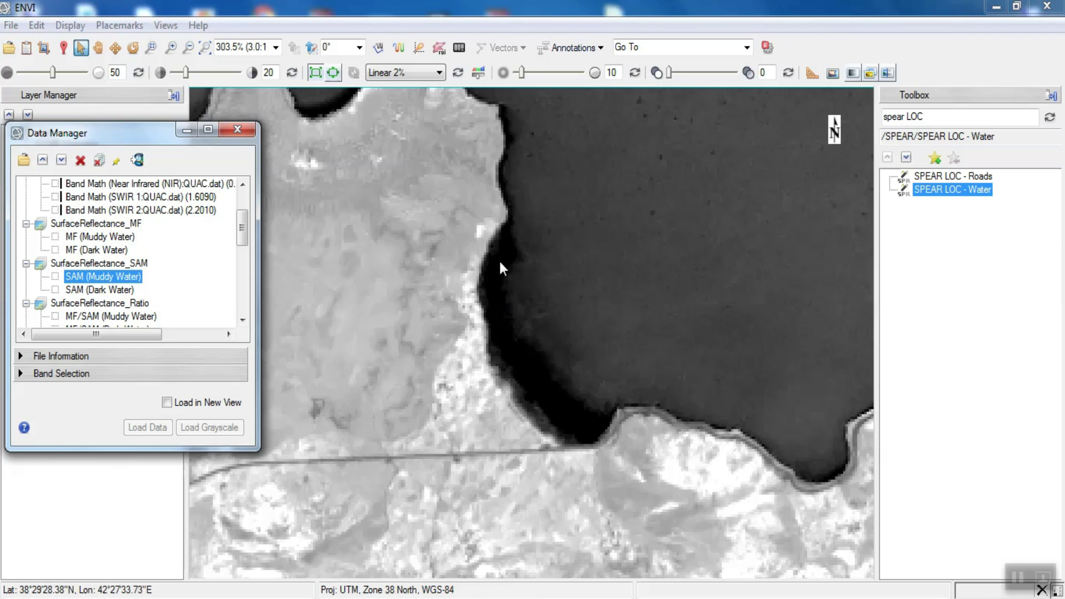
{"action": "left_click", "coordinate": [111, 290]}
{"action": "left_click", "coordinate": [153, 427]}
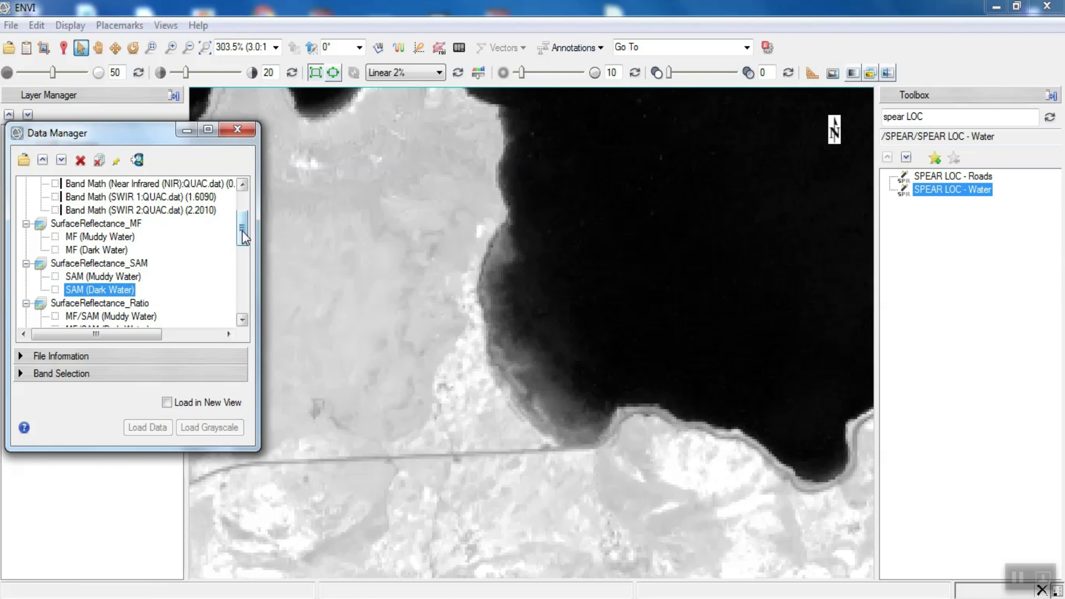
Load the MF/SAM (Muddy Water) and MF/SAM (Dark Water) bands of SurfaceReflectance_Ratio as separate layers
{"action": "left_click_drag", "start_coordinate": [244, 238], "coordinate": [244, 256]}
{"action": "left_click", "coordinate": [119, 251]}
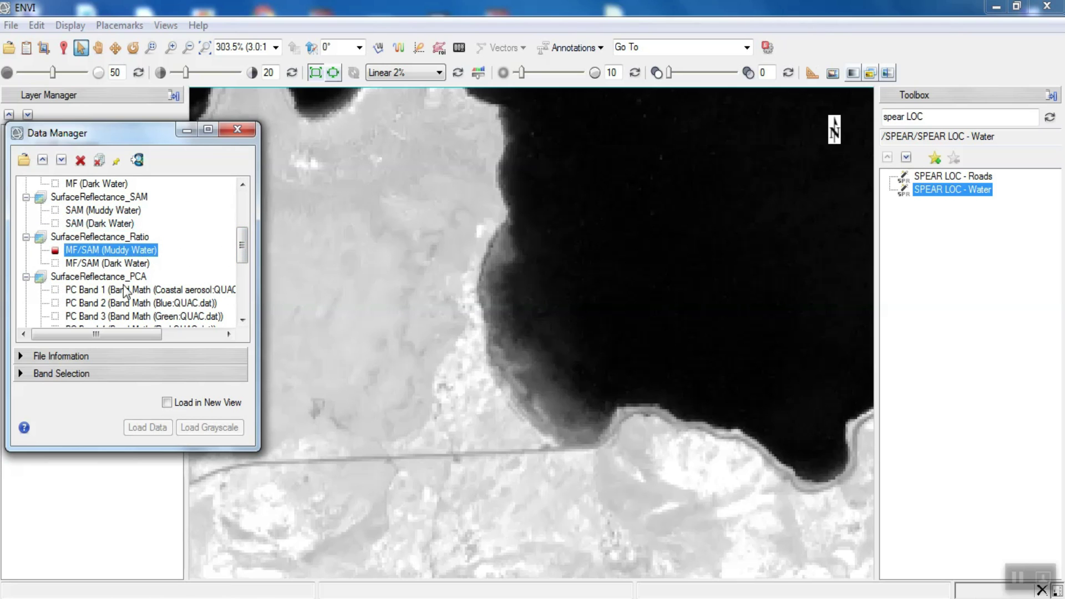
{"action": "left_click", "coordinate": [151, 427]}
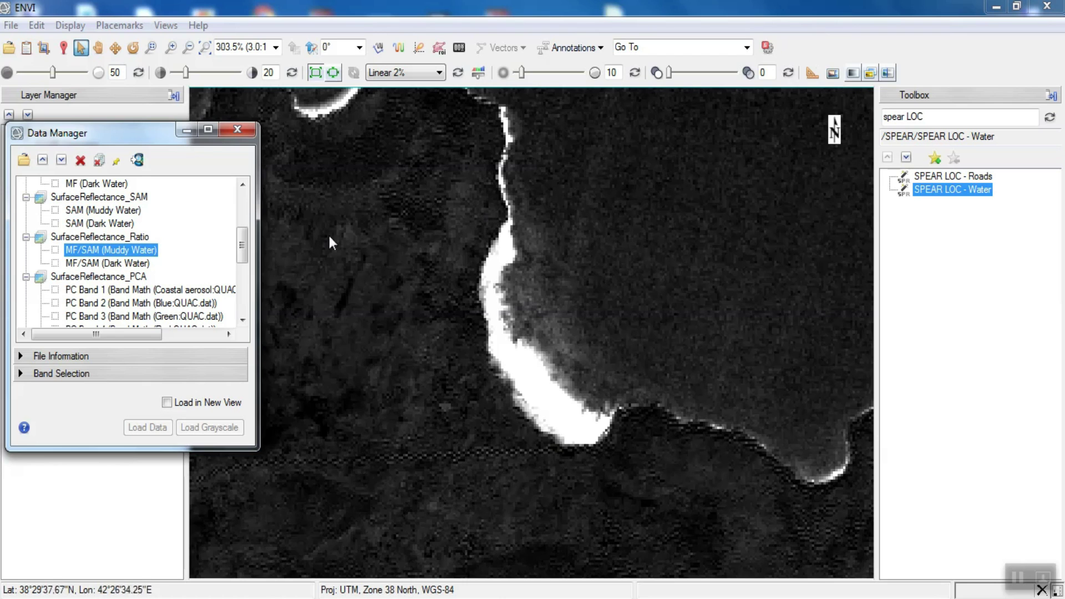
{"action": "left_click", "coordinate": [141, 264]}
{"action": "left_click", "coordinate": [147, 427]}
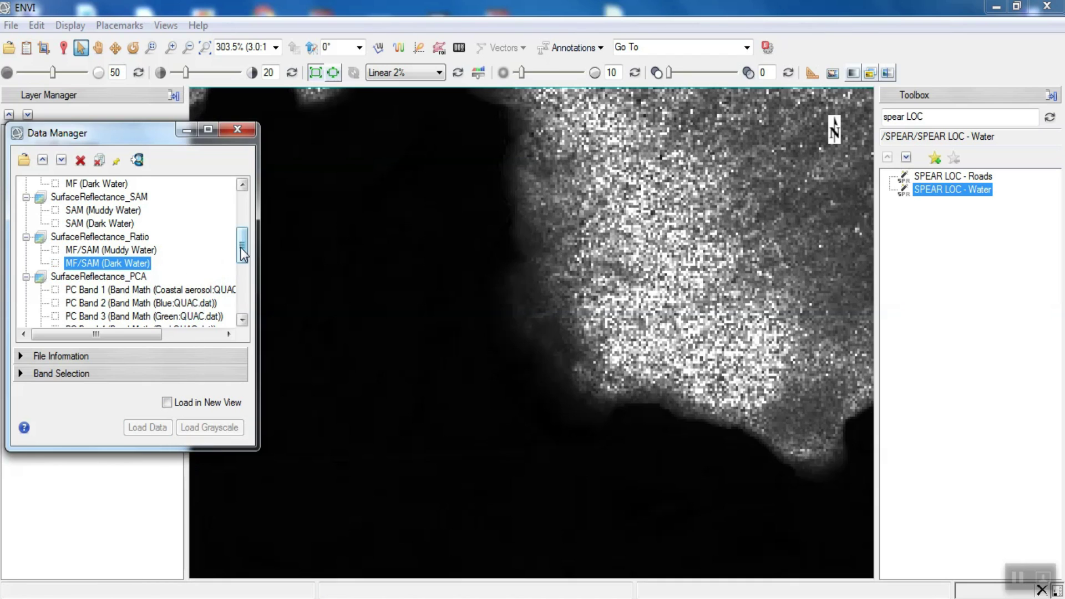
Load SurfaceReflectance_PCA as a color composite with PC Bands 2, 3 and 4 as red, green and blue
{"action": "left_click_drag", "start_coordinate": [242, 255], "coordinate": [243, 281]}
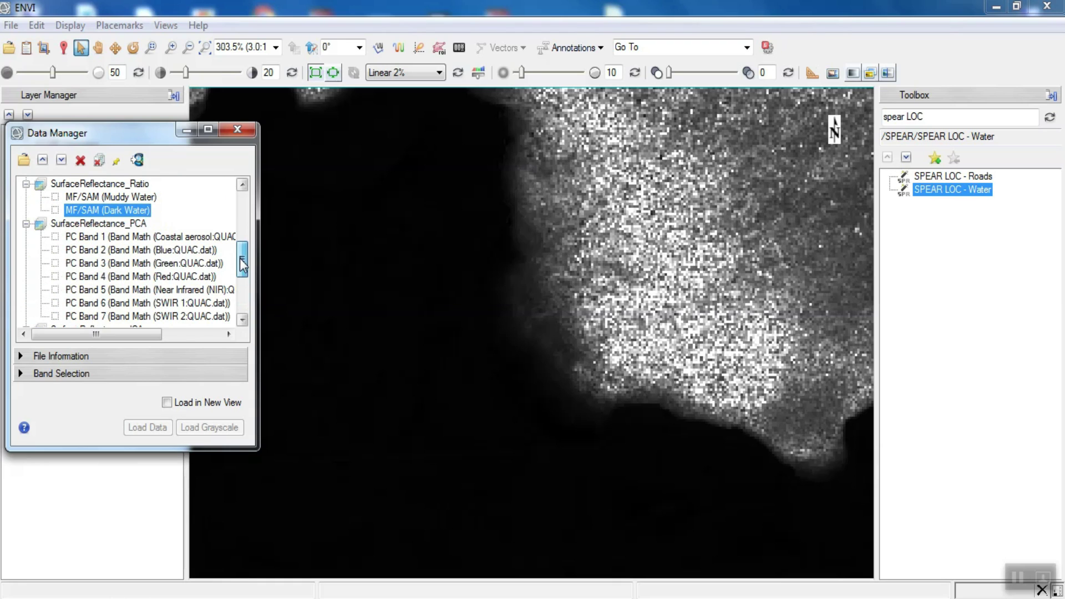
{"action": "left_click", "coordinate": [58, 250]}
{"action": "left_click", "coordinate": [58, 263]}
{"action": "left_click", "coordinate": [58, 276]}
{"action": "left_click", "coordinate": [138, 429]}
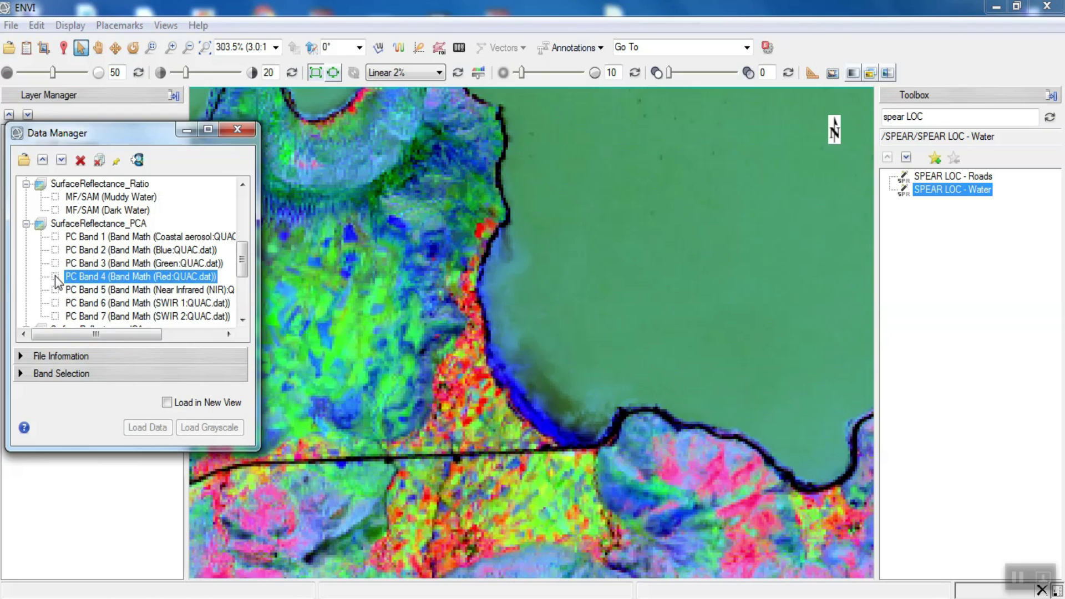
Load another SurfaceReflectance_PCA composite with PC Bands 5, 4 and 3 as red, green and blue
{"action": "left_click", "coordinate": [58, 289]}
{"action": "left_click", "coordinate": [58, 276]}
{"action": "left_click", "coordinate": [59, 263]}
{"action": "left_click", "coordinate": [142, 427]}
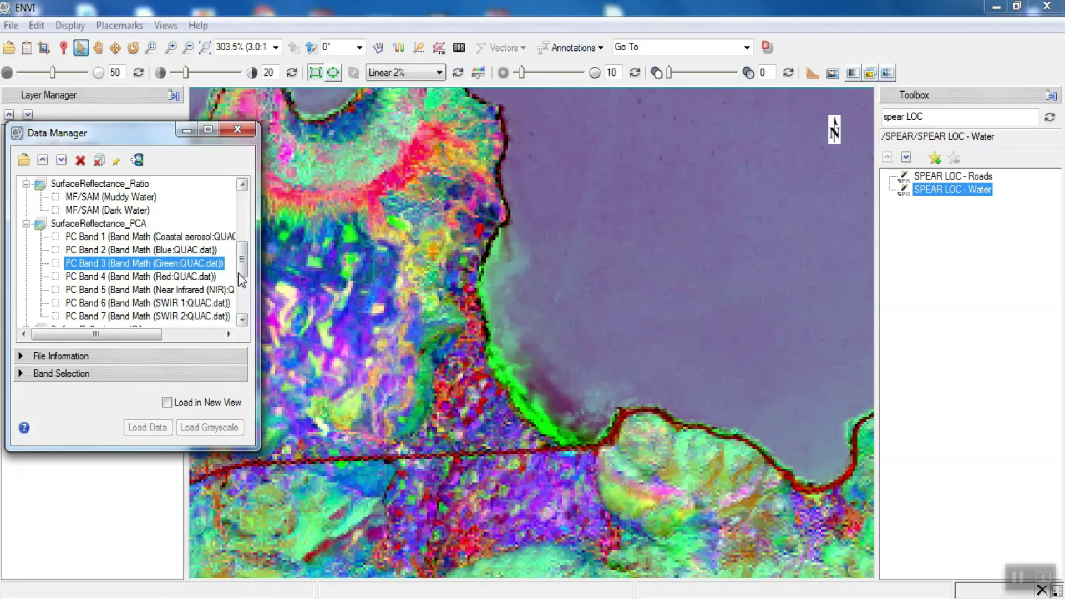
Load ICA Bands 3, 4 and 5 as a red, green and blue composite, and load the NDWI band
{"action": "scroll", "coordinate": [242, 286], "scroll_direction": "down", "scroll_amount": 2}
{"action": "scroll", "coordinate": [242, 286], "scroll_direction": "down", "scroll_amount": 2}
{"action": "left_click", "coordinate": [56, 237]}
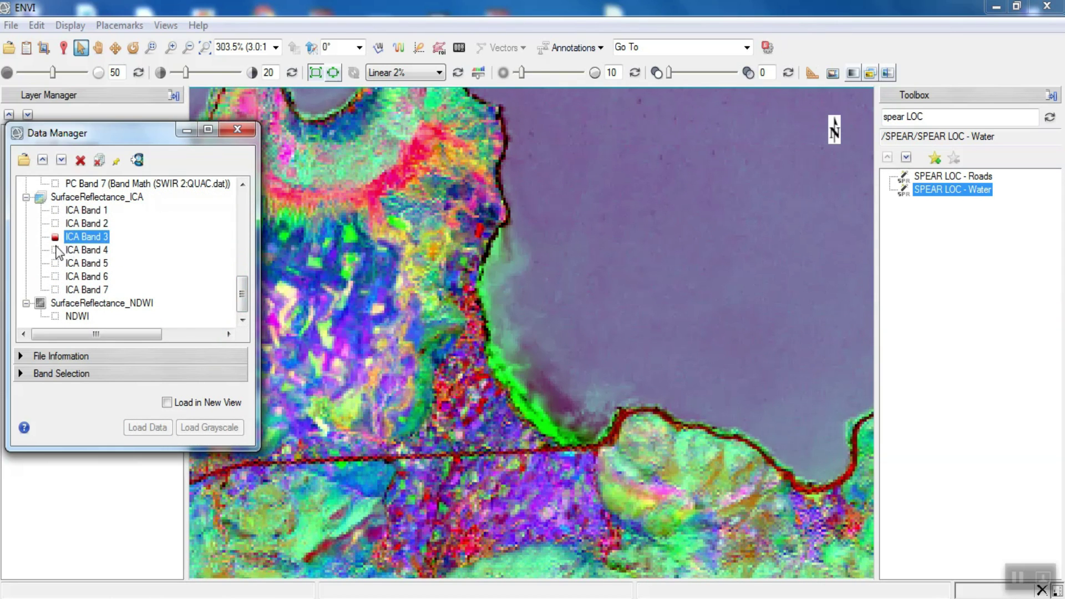
{"action": "left_click", "coordinate": [57, 250]}
{"action": "left_click", "coordinate": [57, 251]}
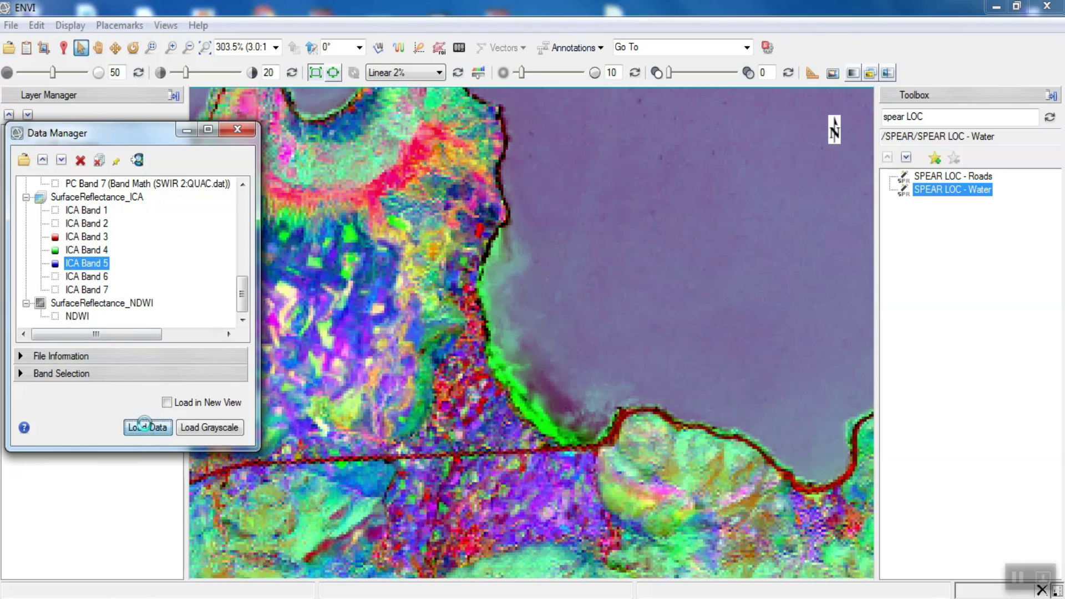
{"action": "left_click", "coordinate": [144, 426]}
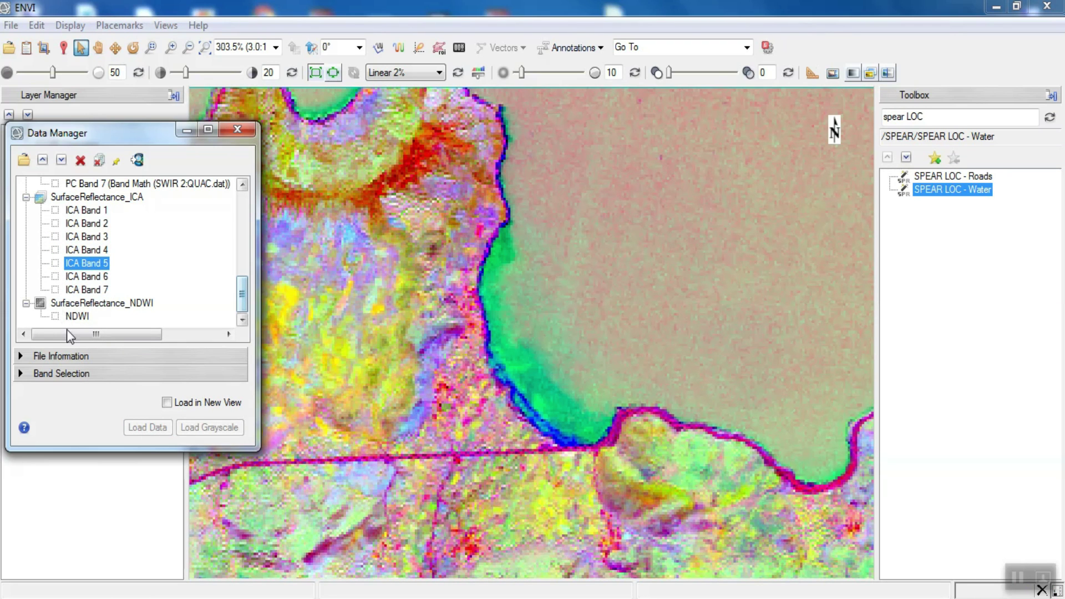
{"action": "left_click", "coordinate": [77, 316]}
{"action": "left_click", "coordinate": [148, 426]}
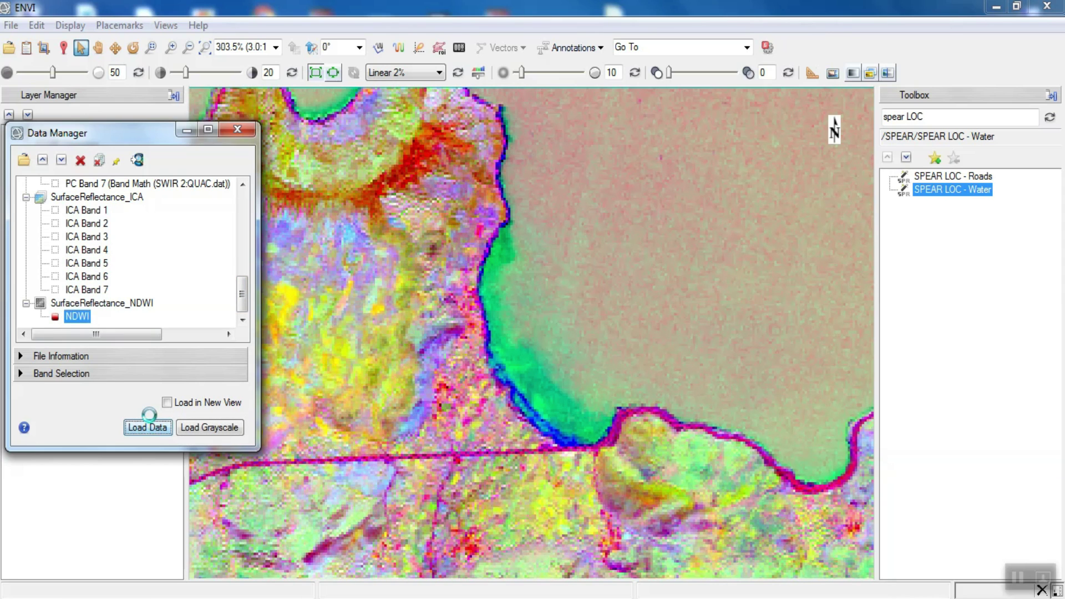